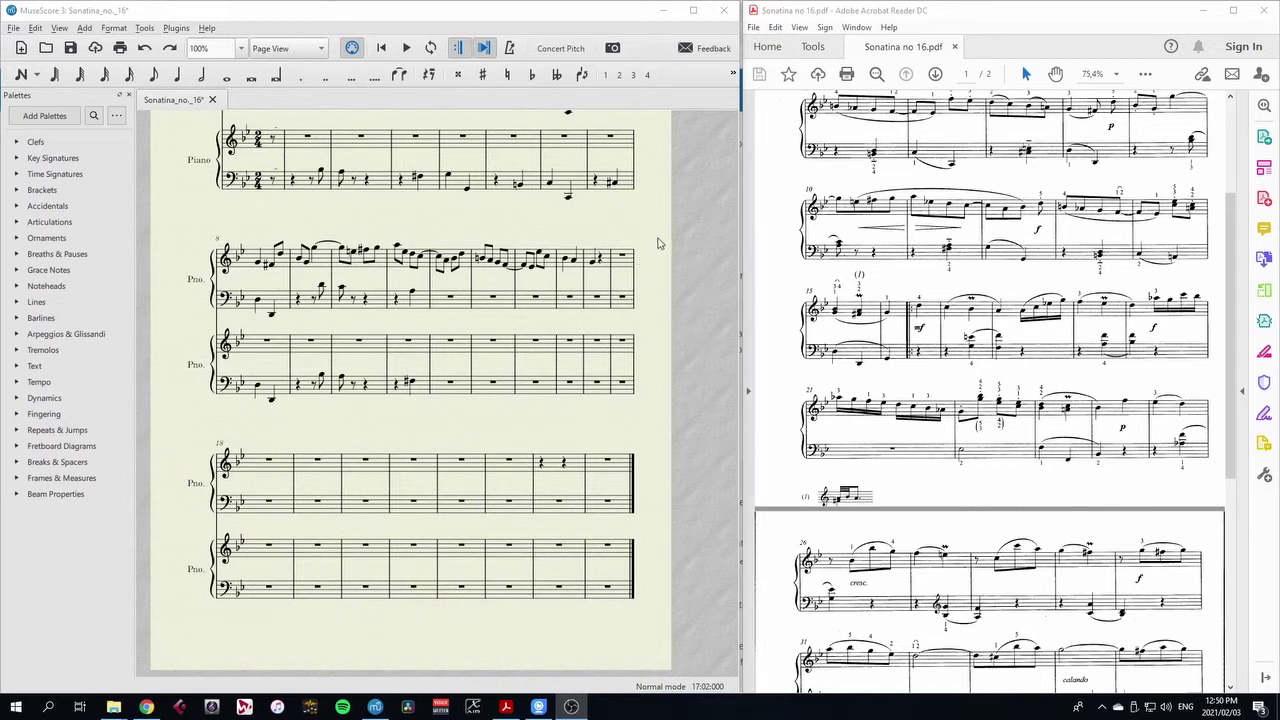
- In Rhythm input mode, enter four placeholder quarter notes from beat 2 of measure 17 through beat 1 of measure 19
click(604, 261)
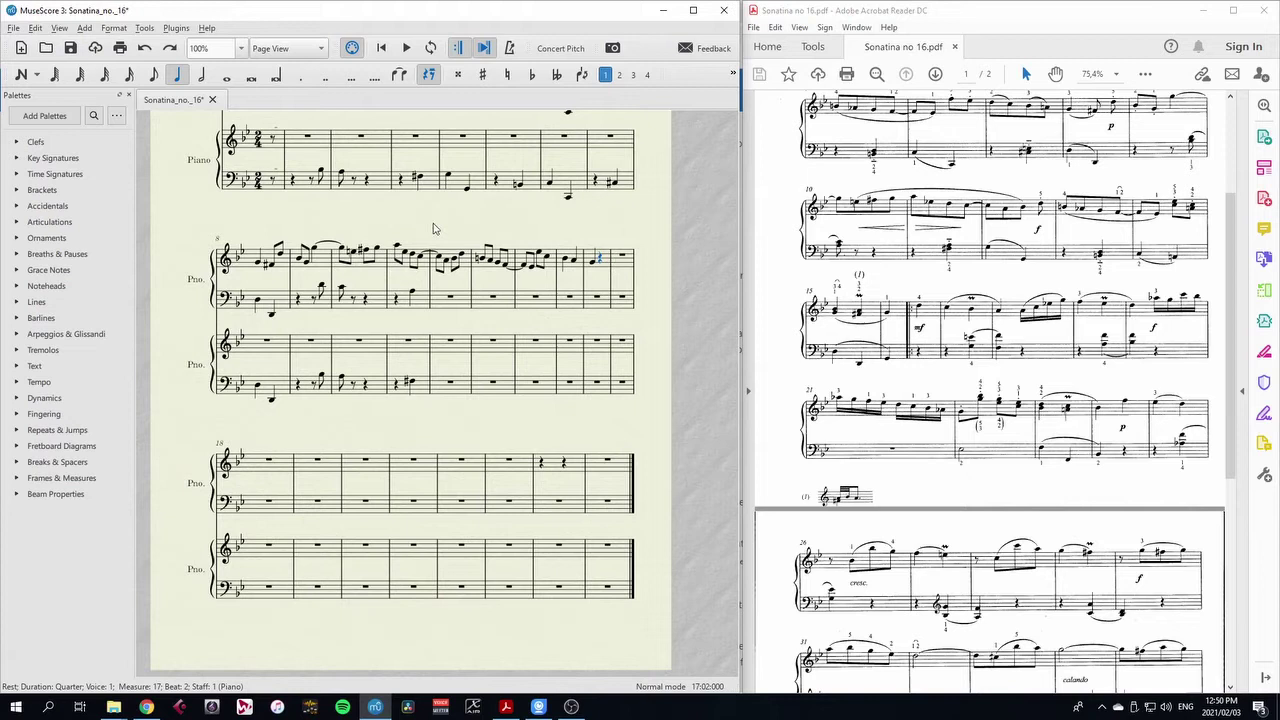
click(37, 76)
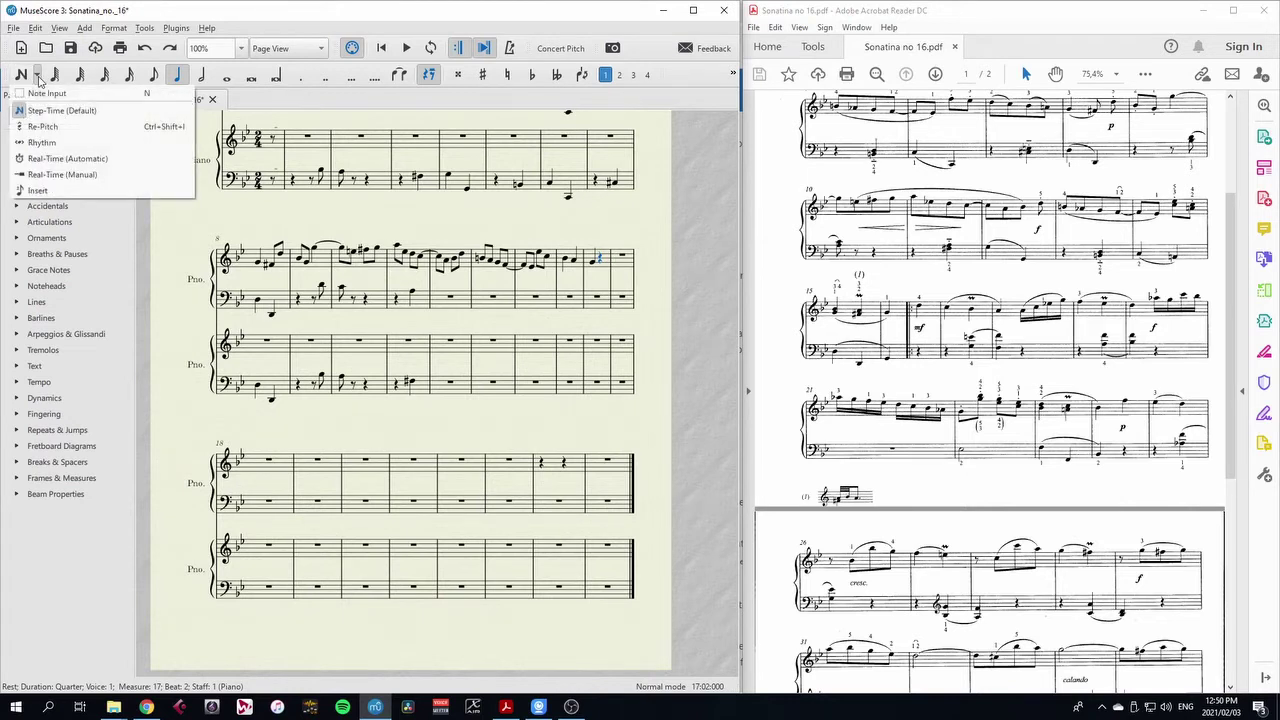
click(63, 143)
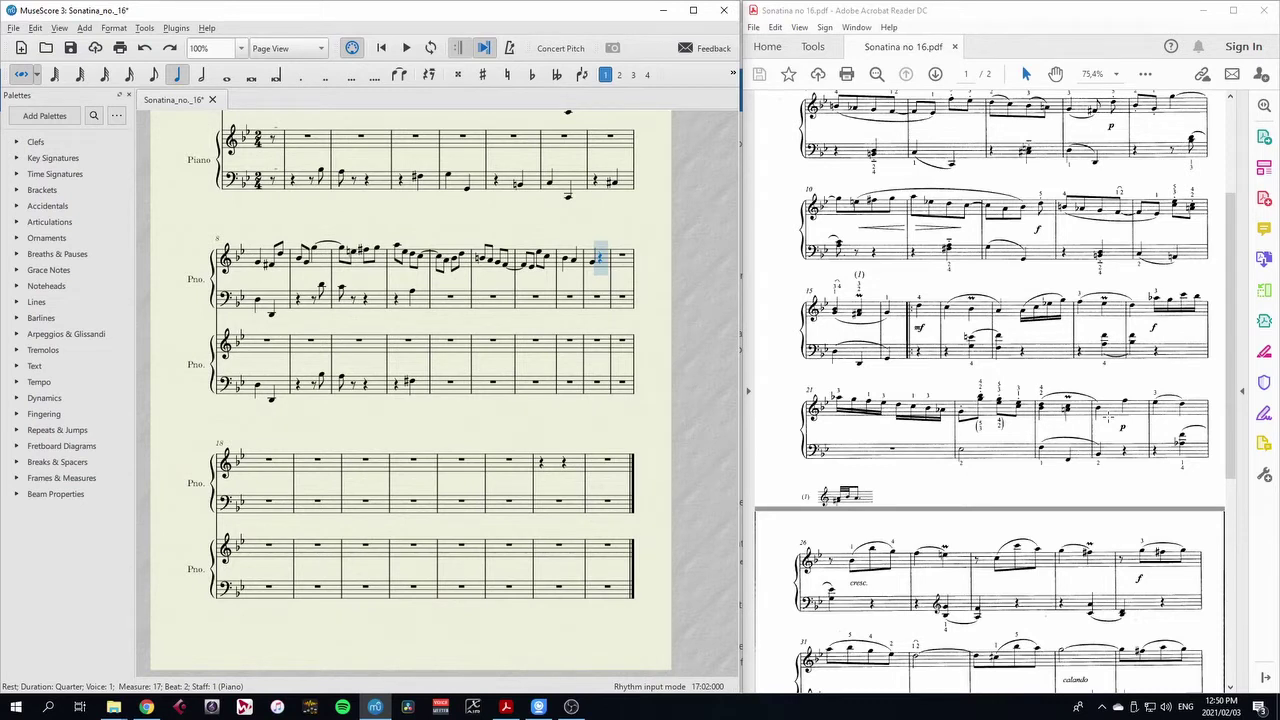
key(5)
key(5)
key(5)
key(5)
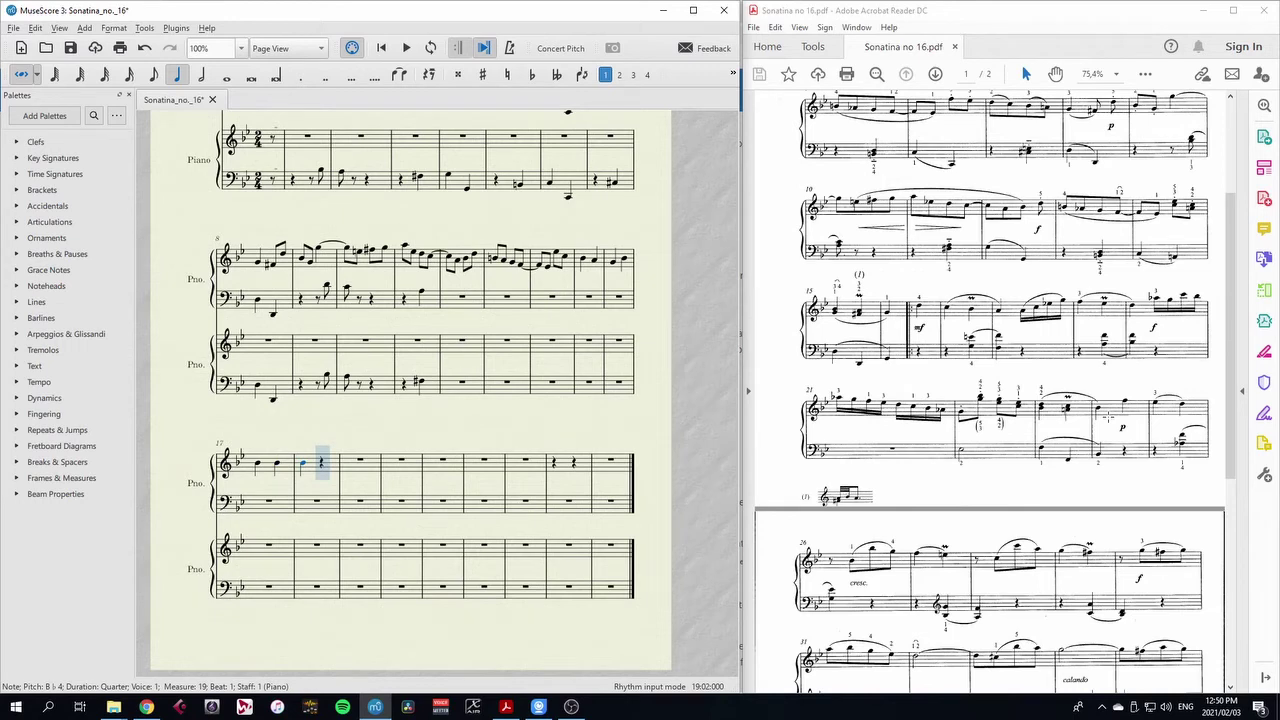
- Enter four sixteenth notes on beat 2 of measure 19, followed by three quarter notes through beat 1 of measure 21
key(3)
key(3)
key(3)
key(3)
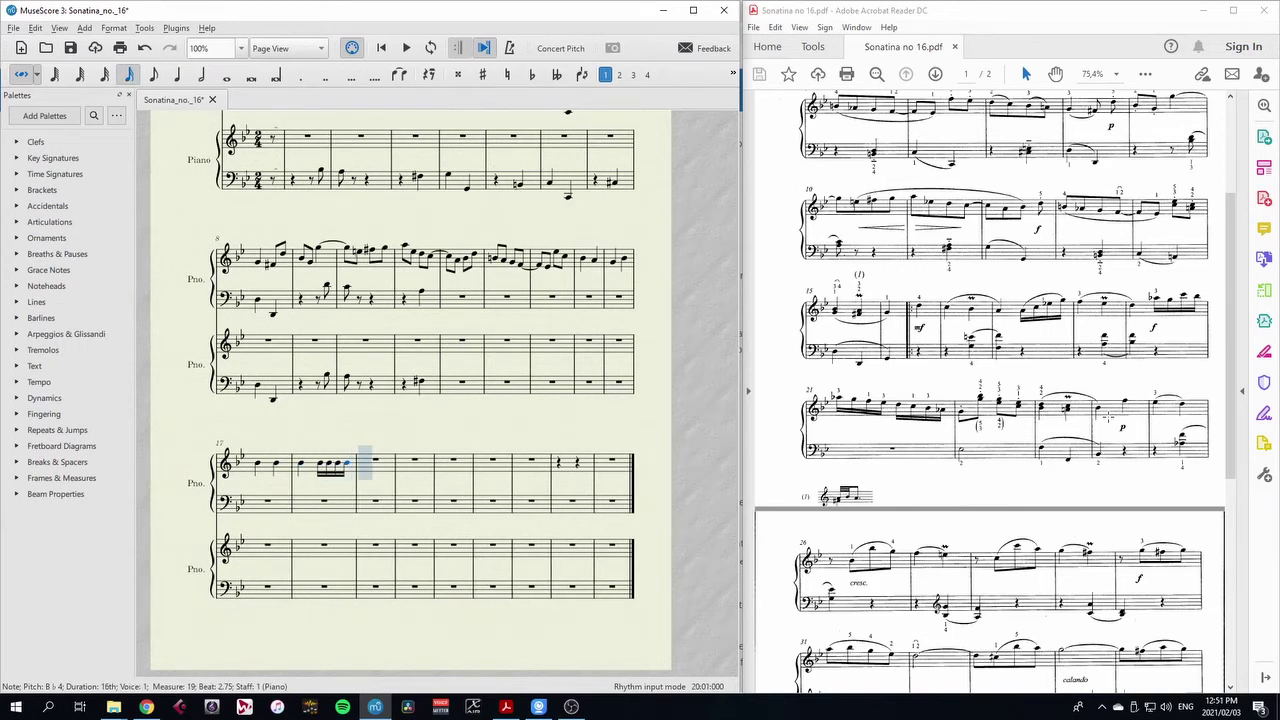
key(5)
key(b)
key(b)
key(b)
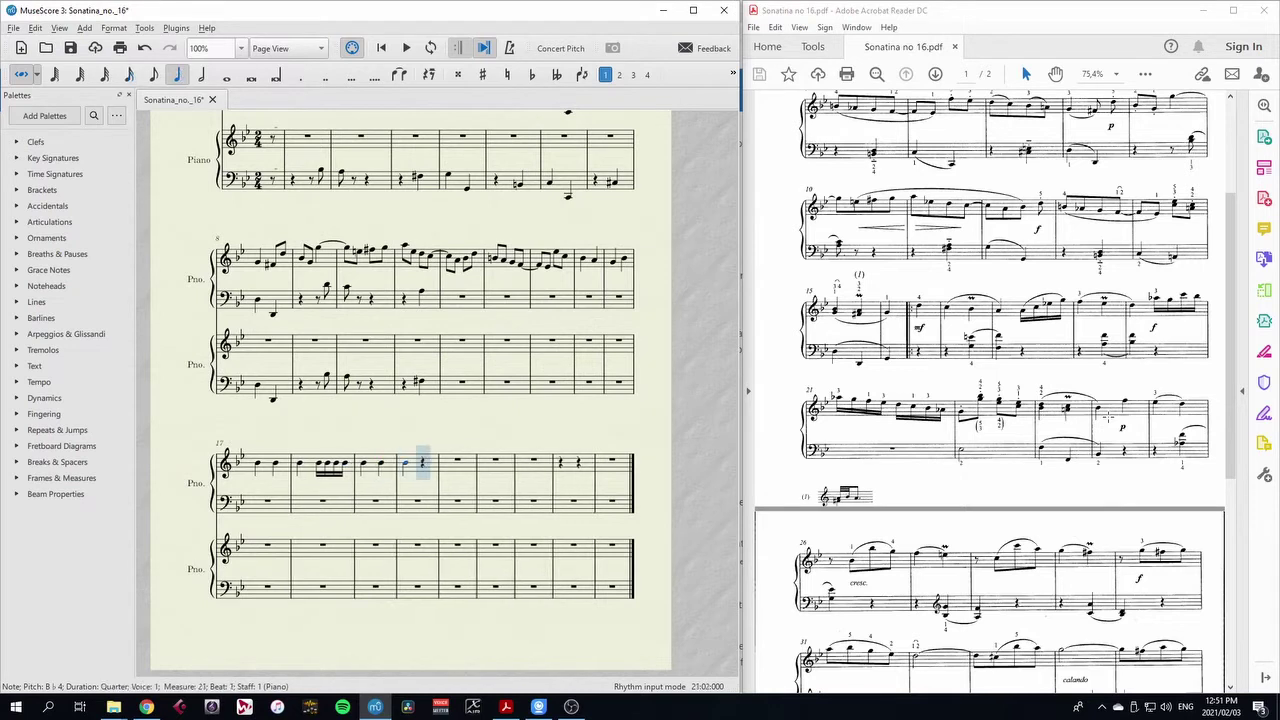
- Enter twelve placeholder sixteenth notes from beat 2 of measure 21 through the end of measure 22
key(3)
key(b)
key(b)
key(b)
key(b)
key(b)
key(b)
key(b)
key(b)
key(b)
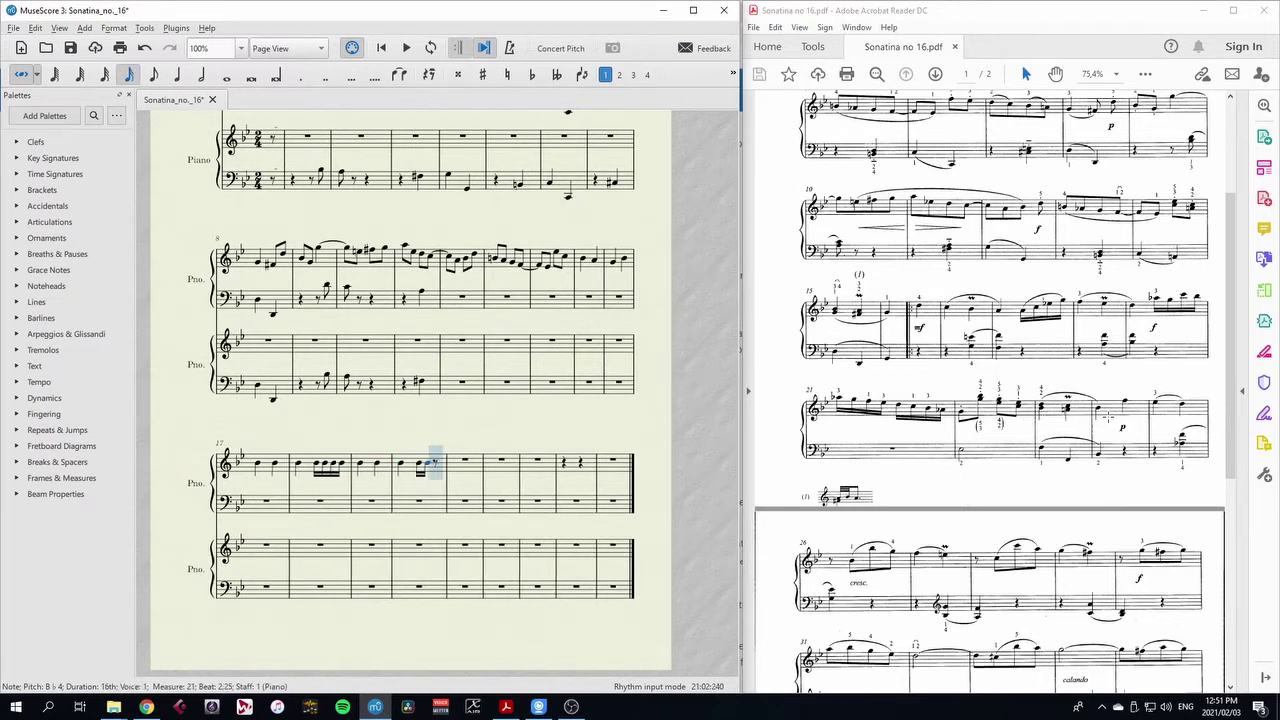
key(b)
key(b)
key(b)
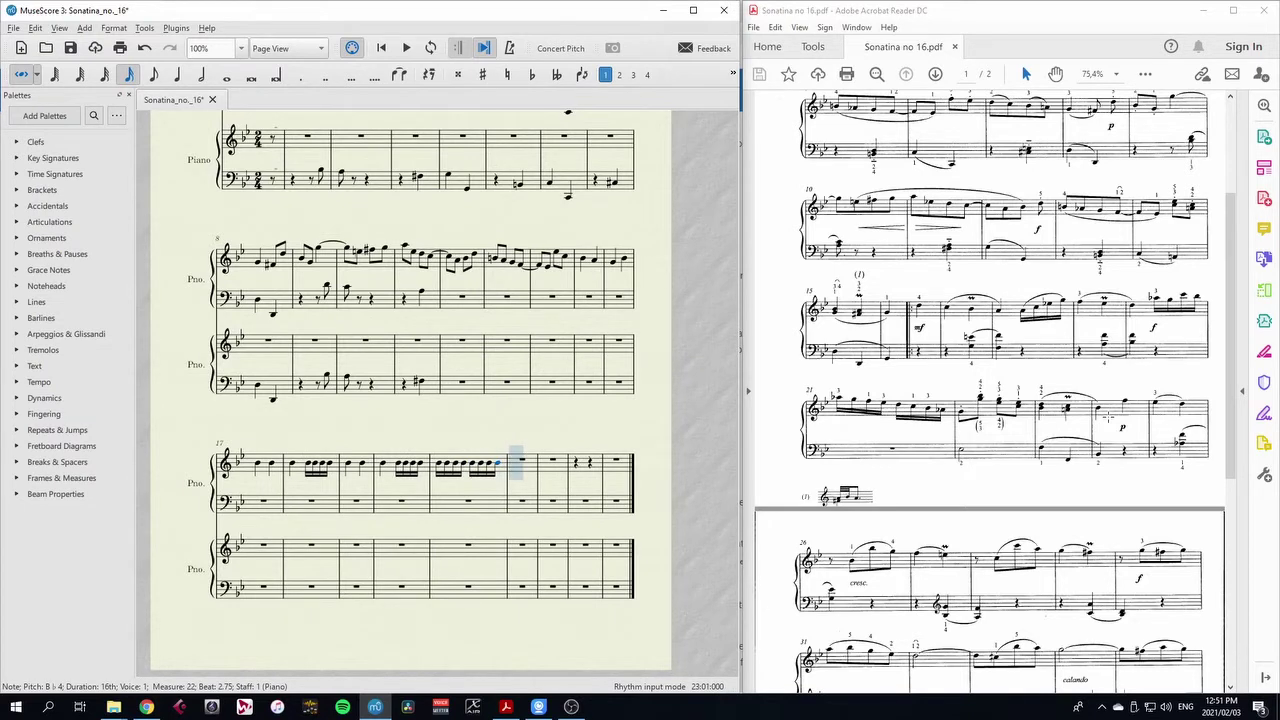
- Fill measure 23 of the upper staff with four placeholder eighth notes
key(4)
key(b)
key(b)
key(b)
key(b)
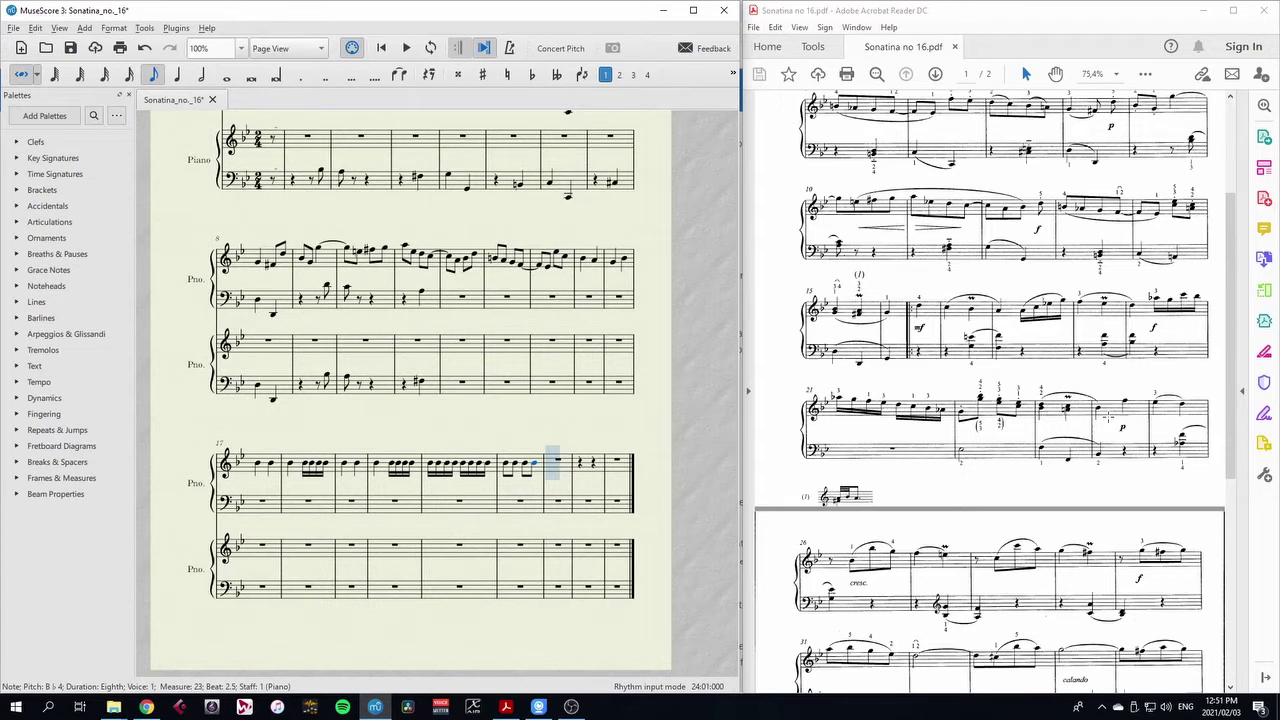
- Enter two quarter notes in measure 24 and one on beat 1 of measure 25, and leave rhythm input
key(5)
key(b)
key(b)
key(b)
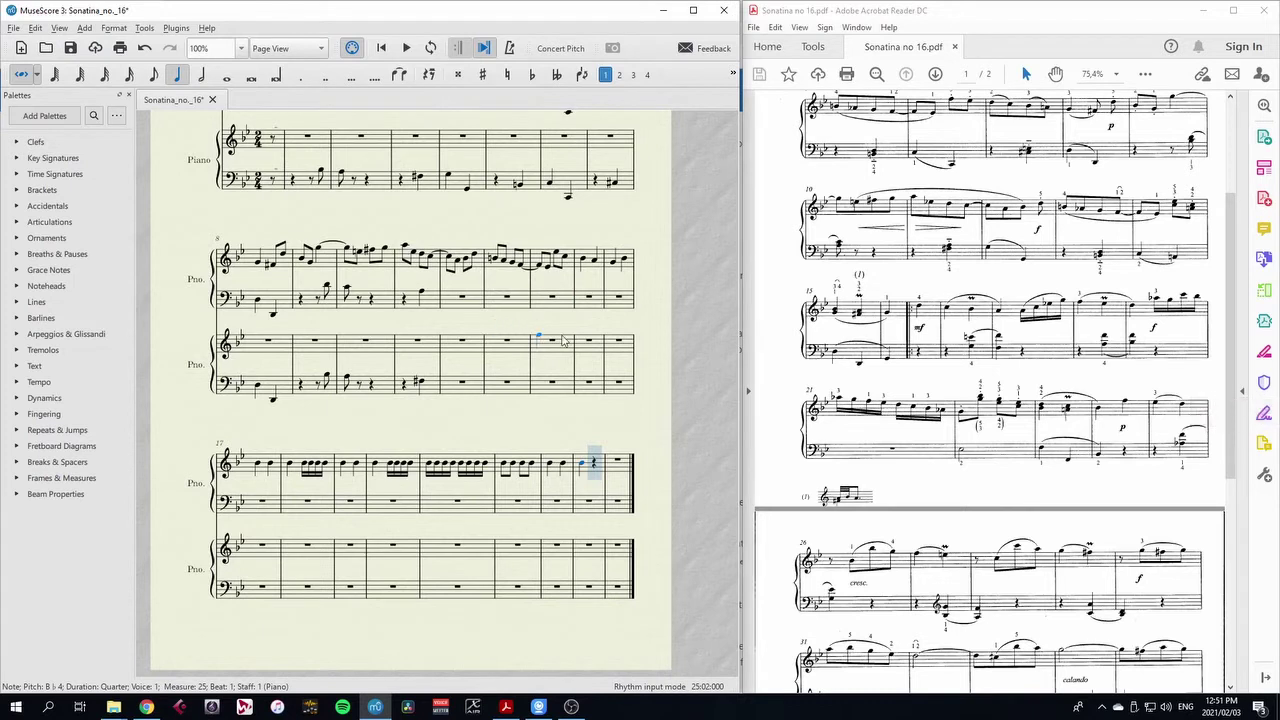
key(Escape)
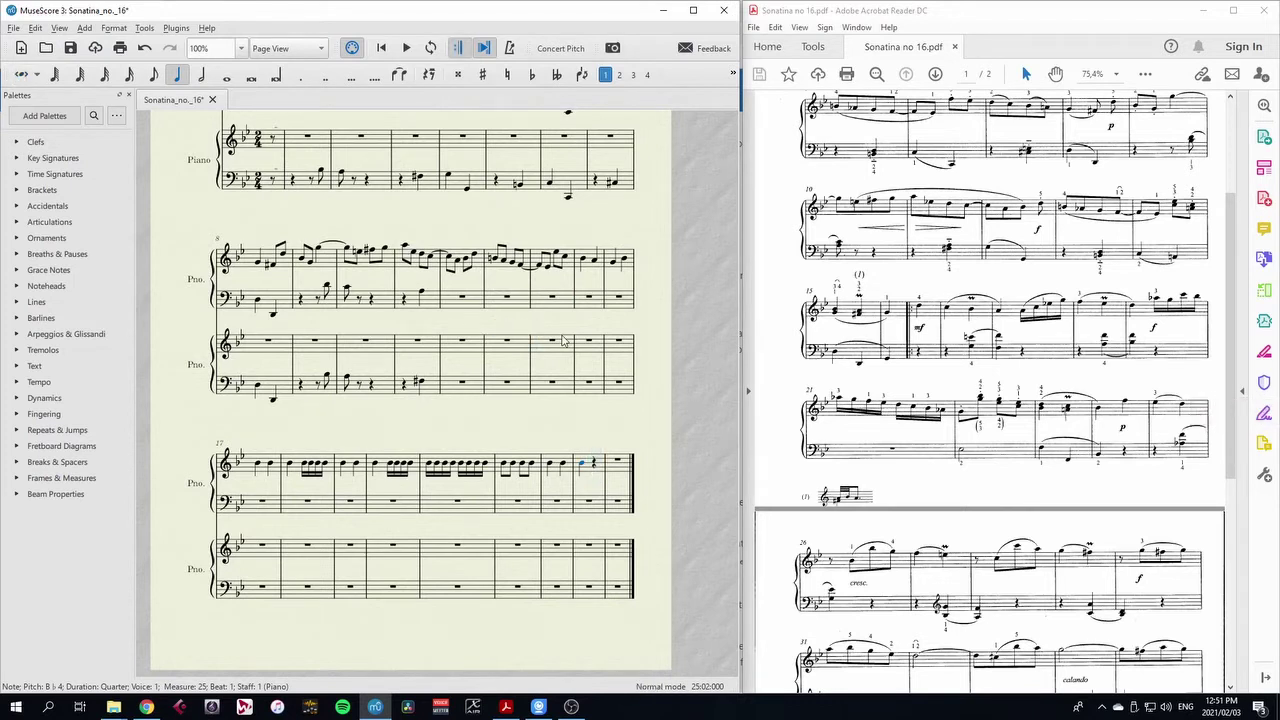
- In Re-Pitch mode, change the notes from beat 2 of measure 17 through measure 18 to D5, C5 and B♭4
click(38, 76)
click(45, 128)
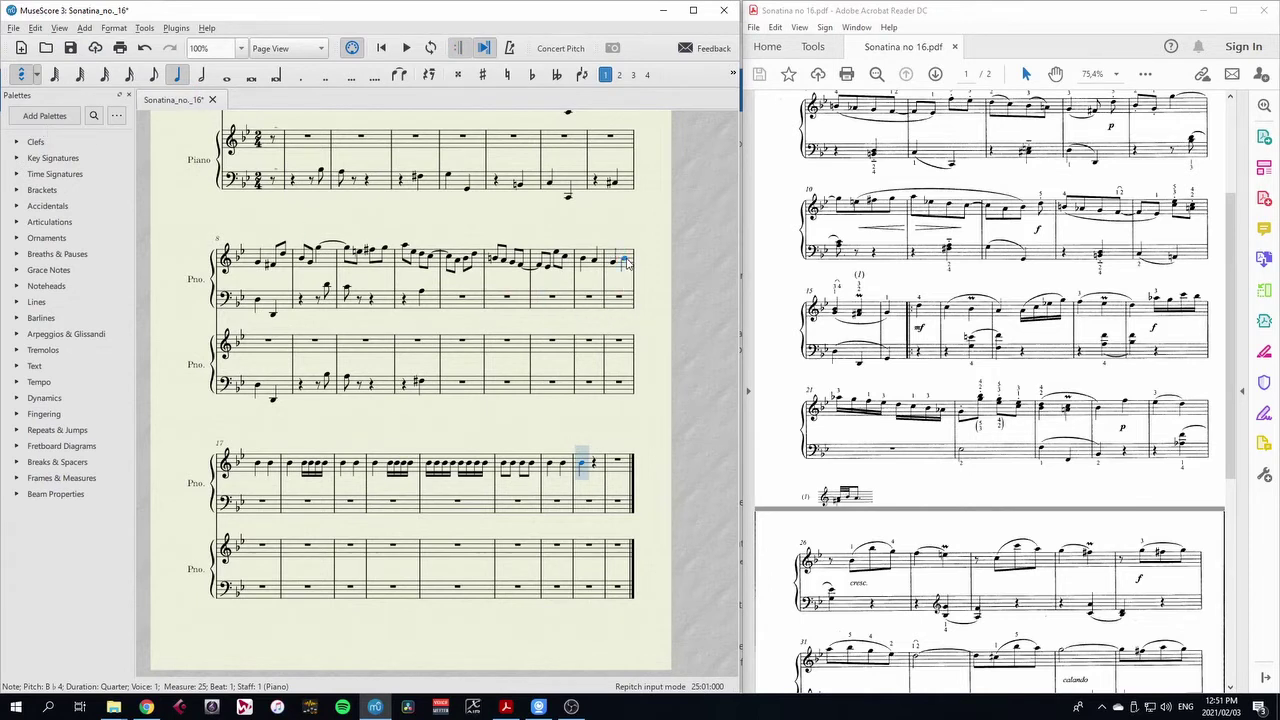
key(Escape)
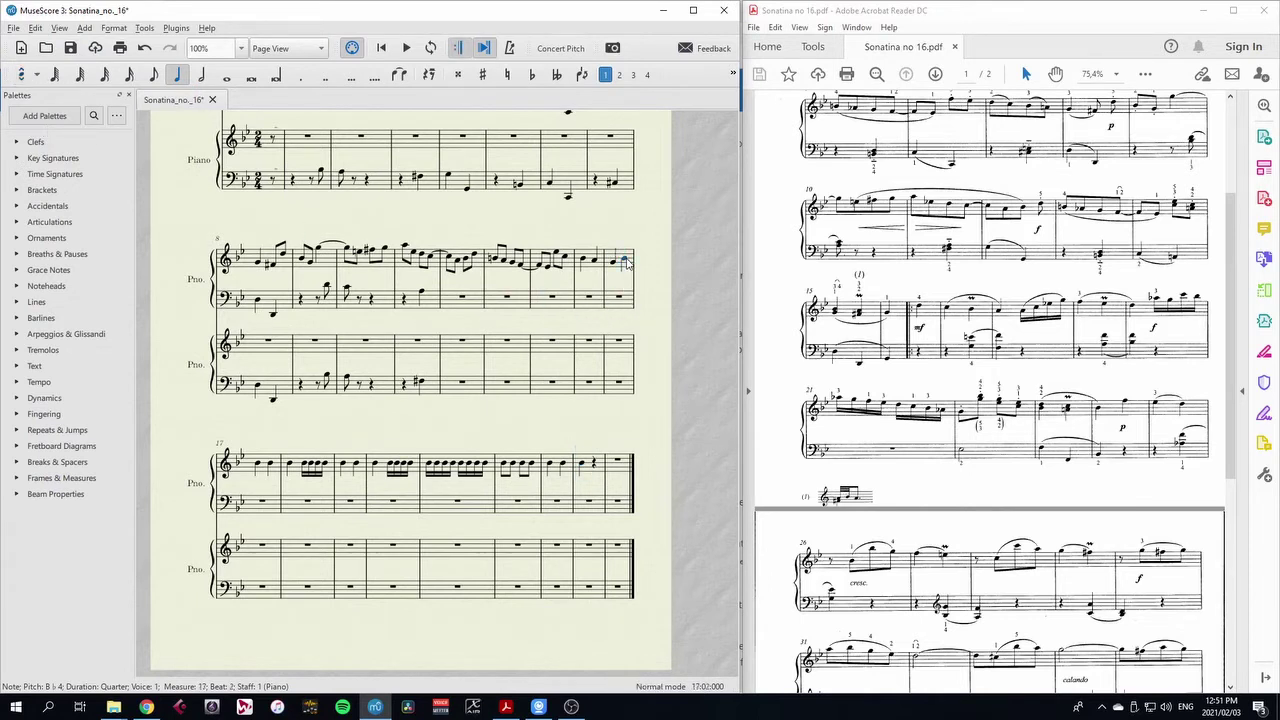
click(20, 76)
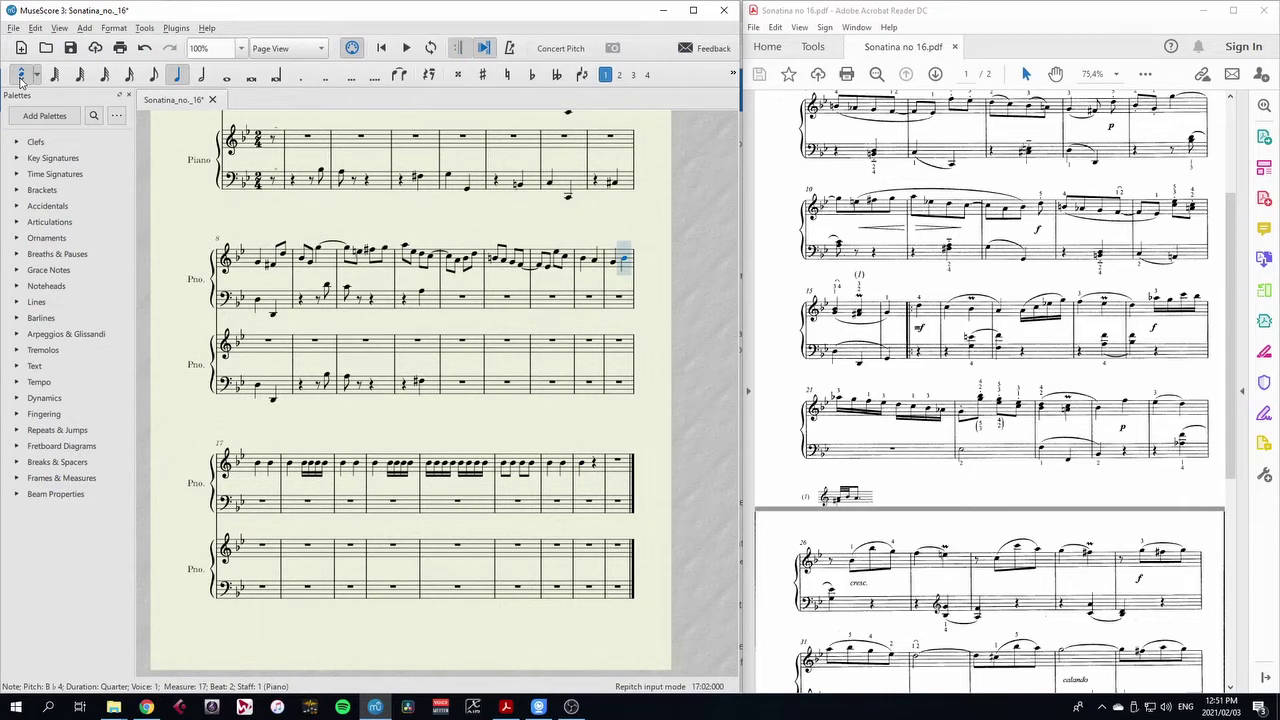
key(d)
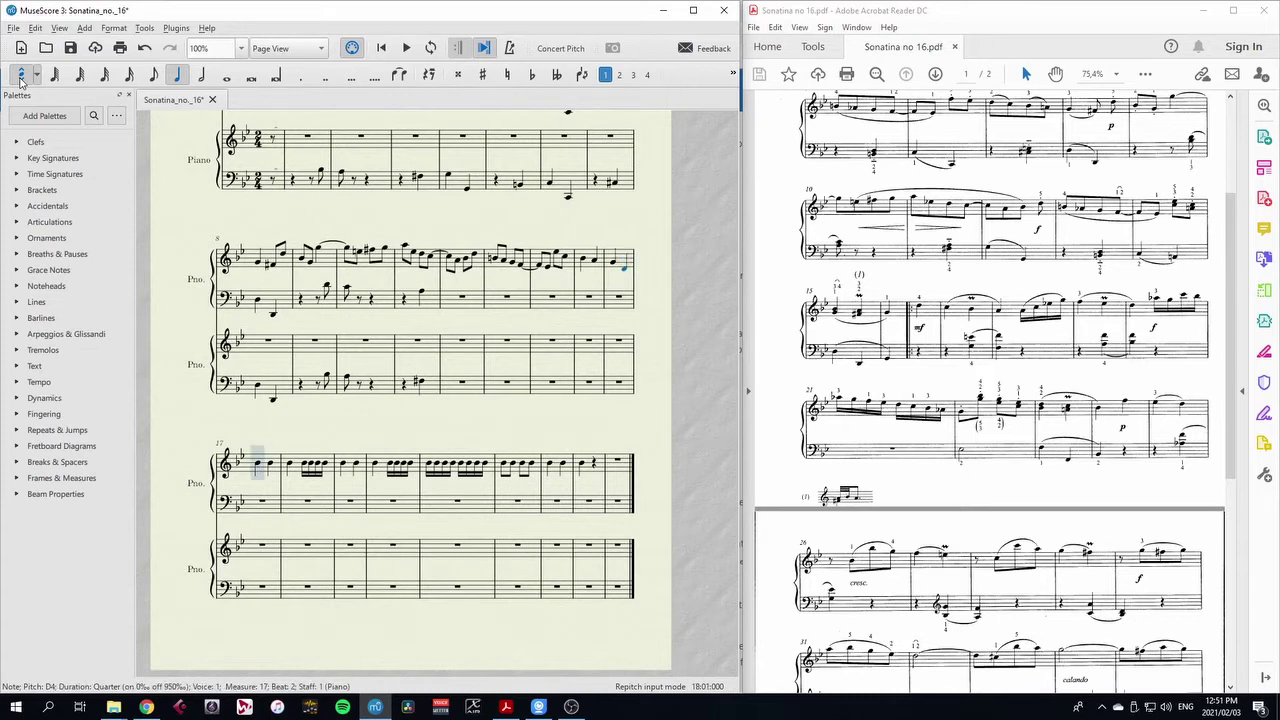
key(ctrl+Up)
key(c)
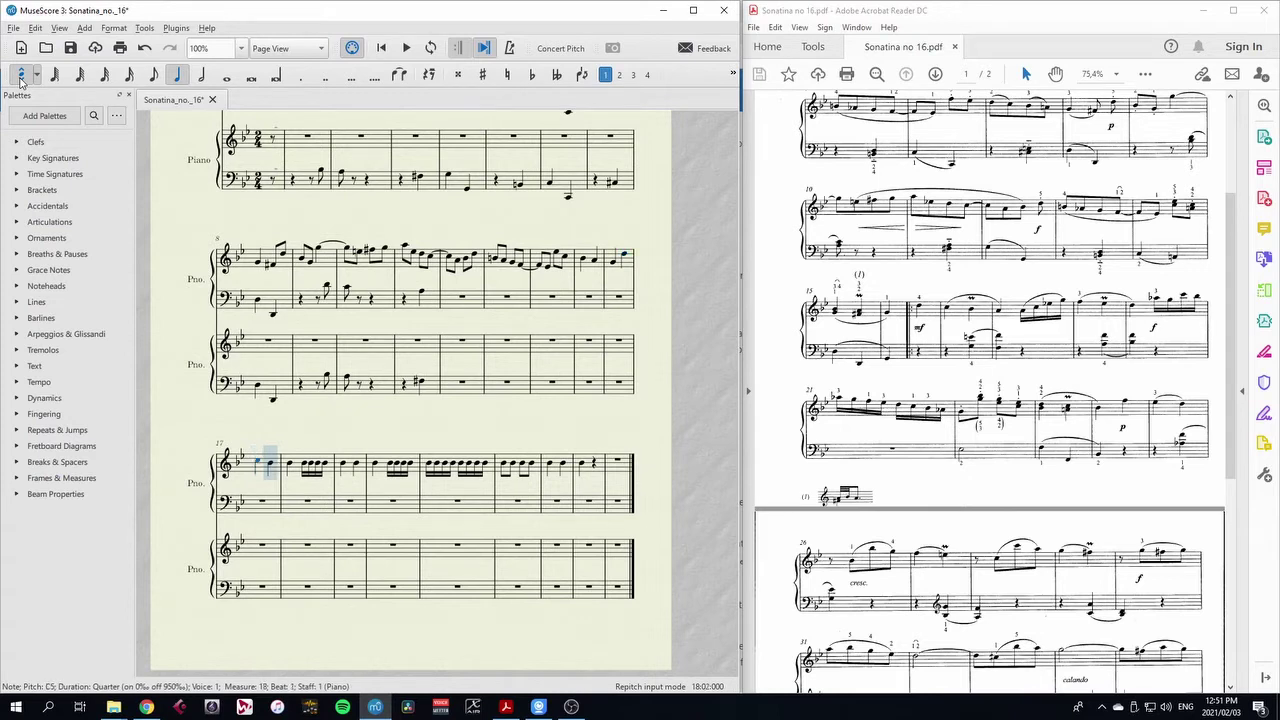
key(b)
- Re-pitch measure 19 to A4, A4, C5, E♭5, G5 and measure 20 to F5, E♭5
key(a)
key(a)
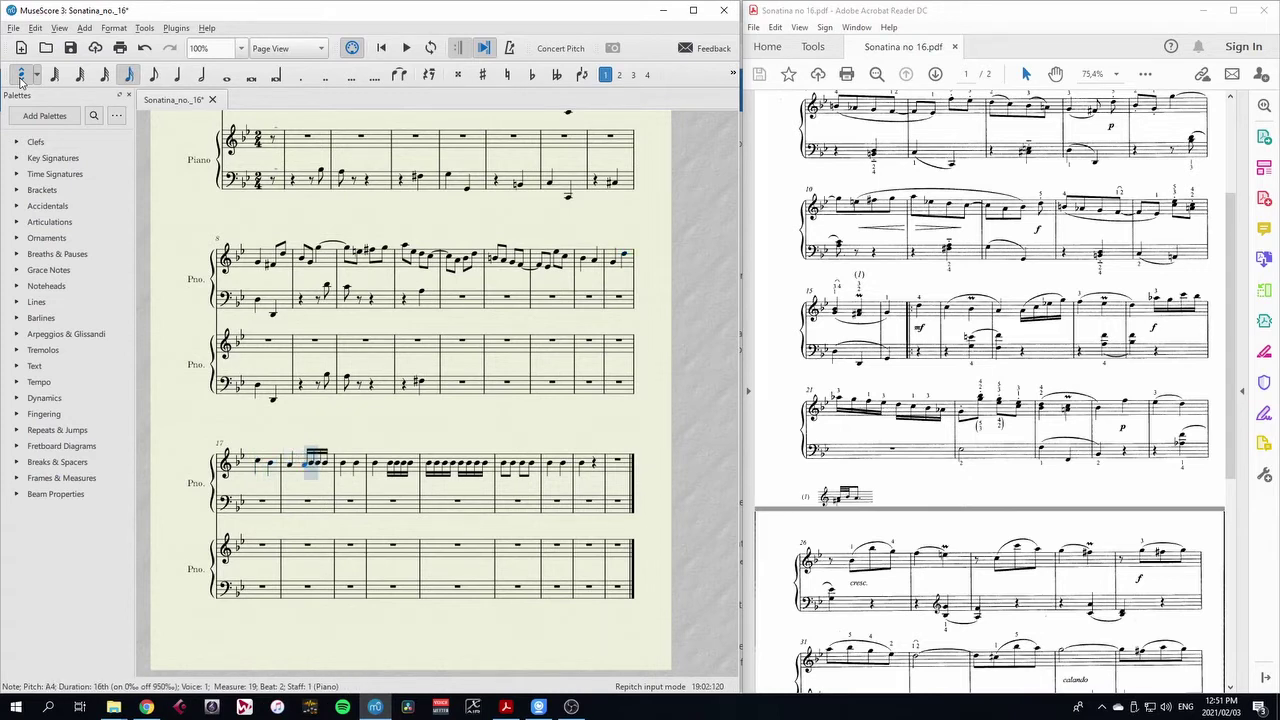
key(c)
key(e)
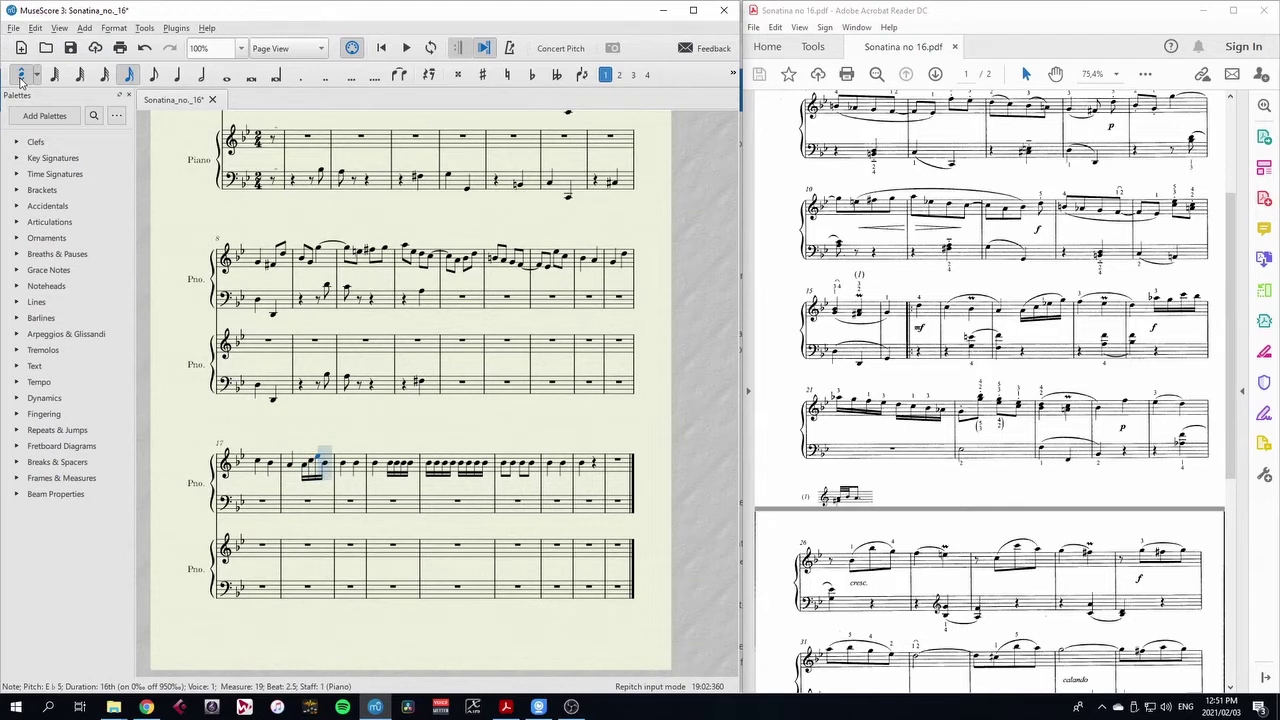
key(g)
key(f)
key(e)
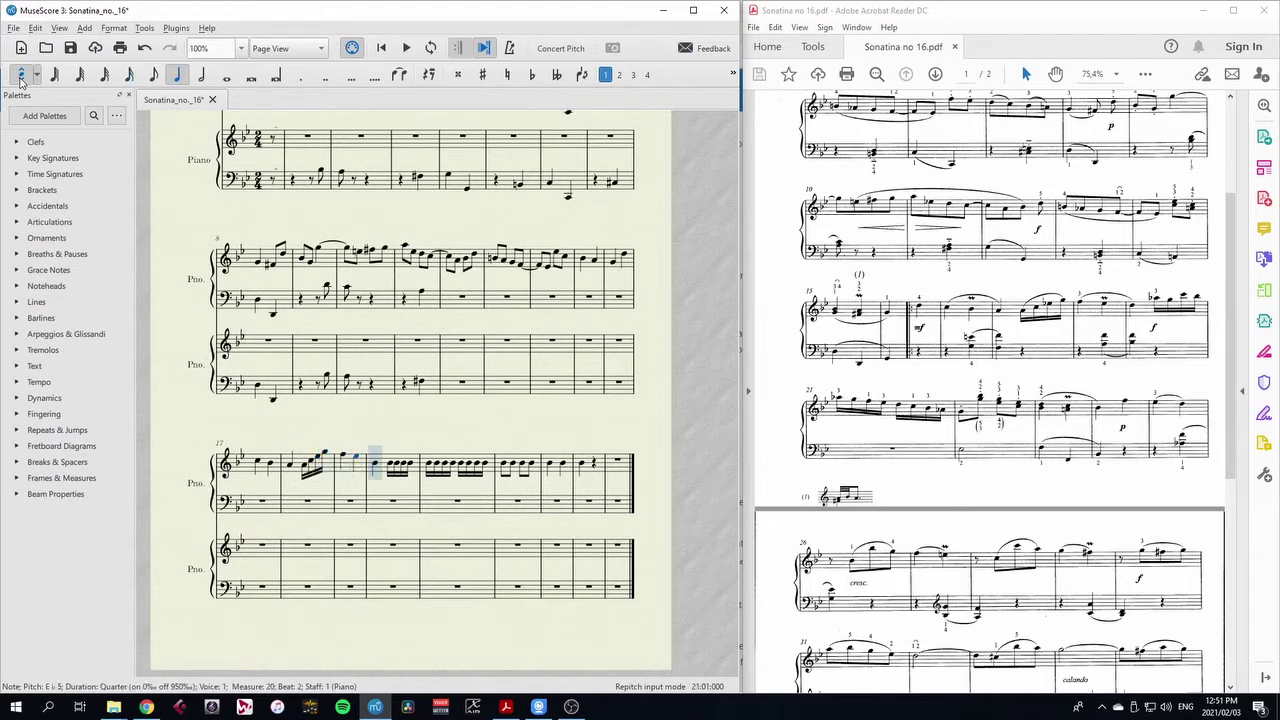
- Re-pitch measure 21 to D5 followed by the sixteenths A♭5, G5, C6 and B♭5
key(d)
key(a)
key(ctrl+Up)
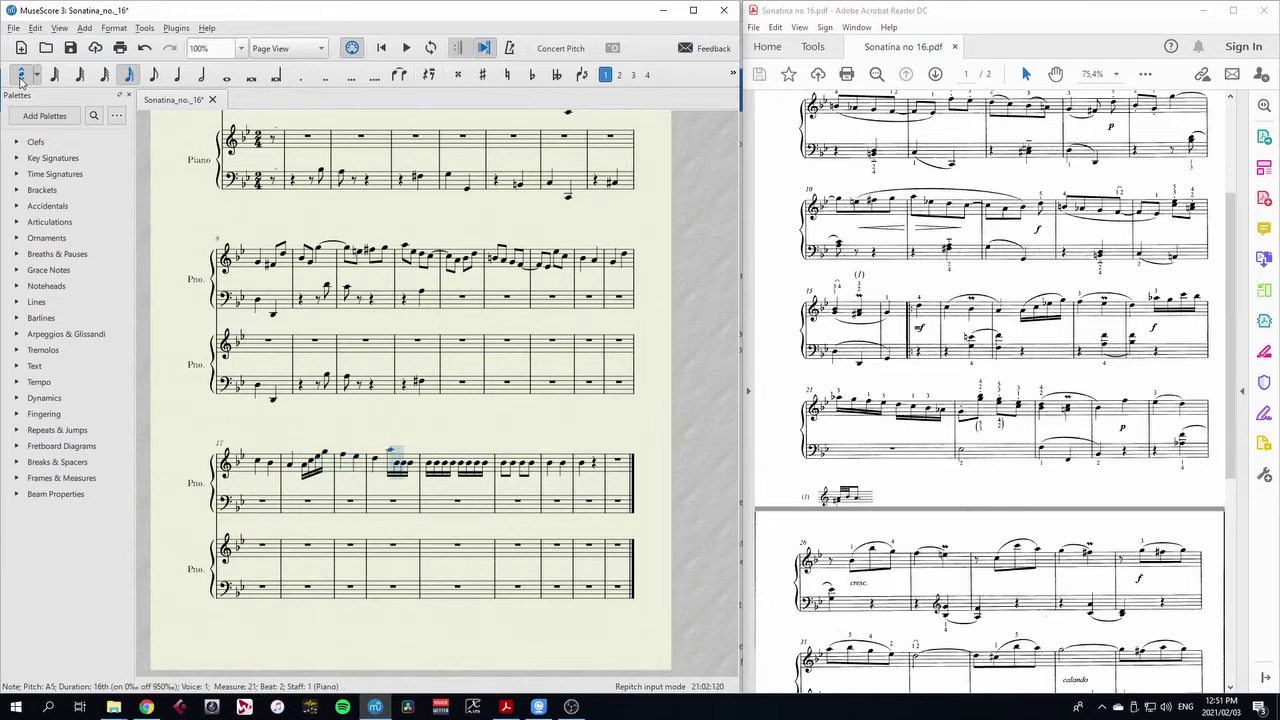
key(Down)
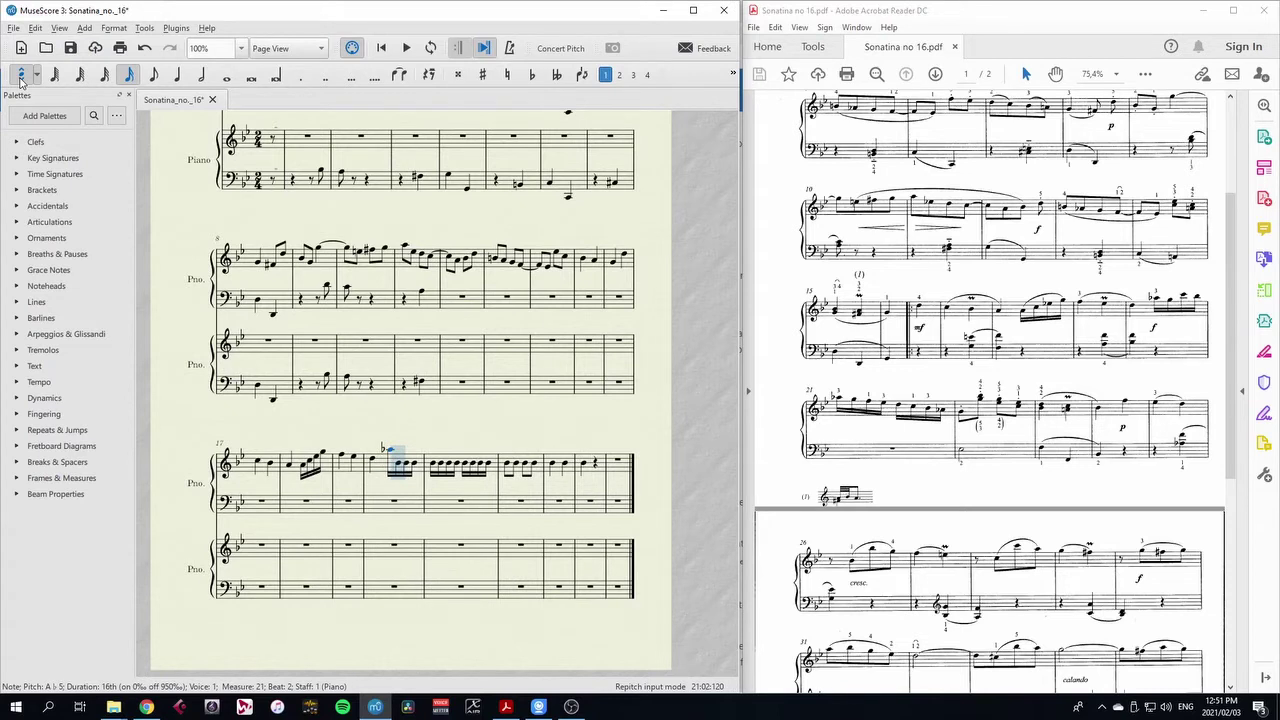
key(g)
key(c)
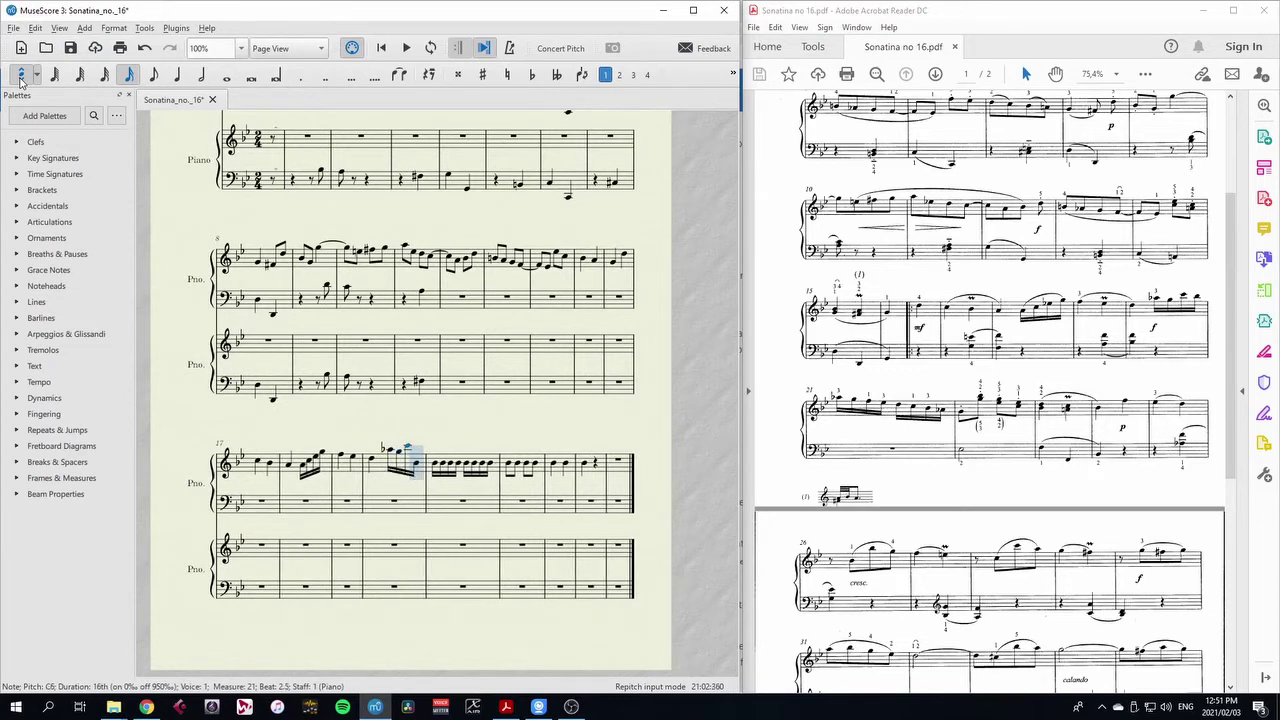
key(b)
- Re-pitch the sixteenths of measure 22 as a descending scale from A♭5 to A♭4
key(a)
key(Down)
key(g)
key(f)
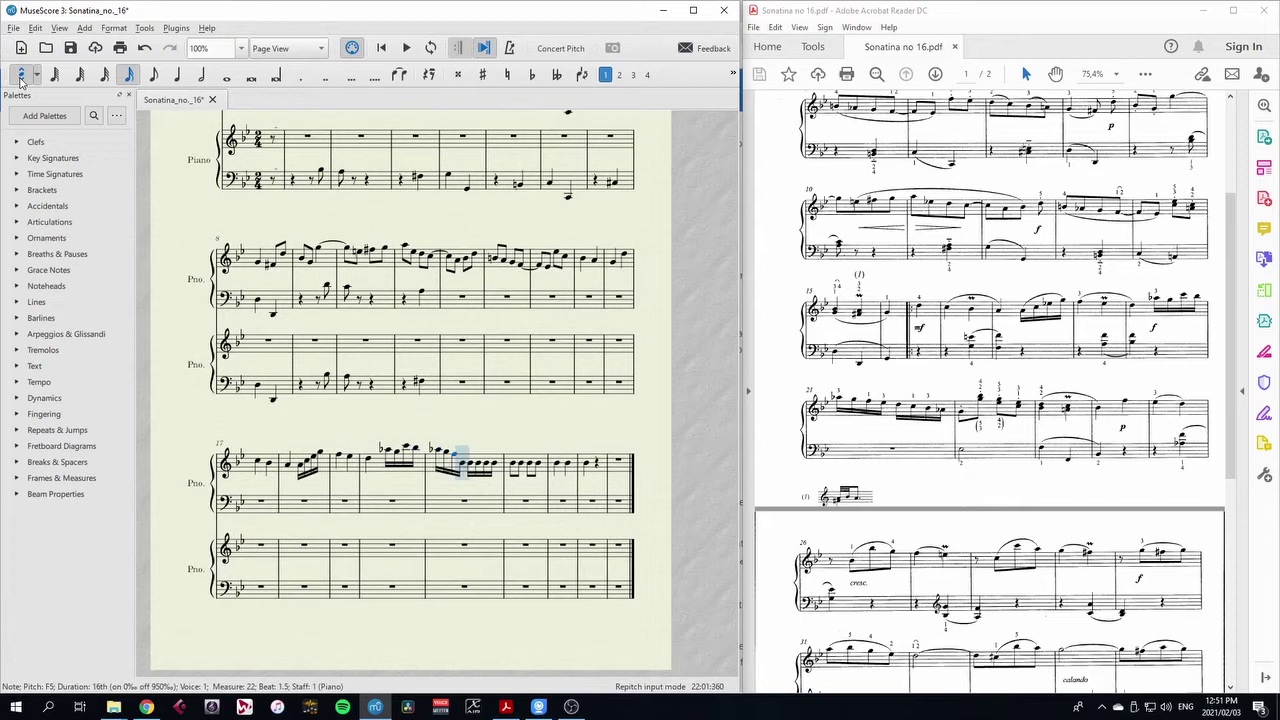
key(e)
key(d)
key(c)
key(b)
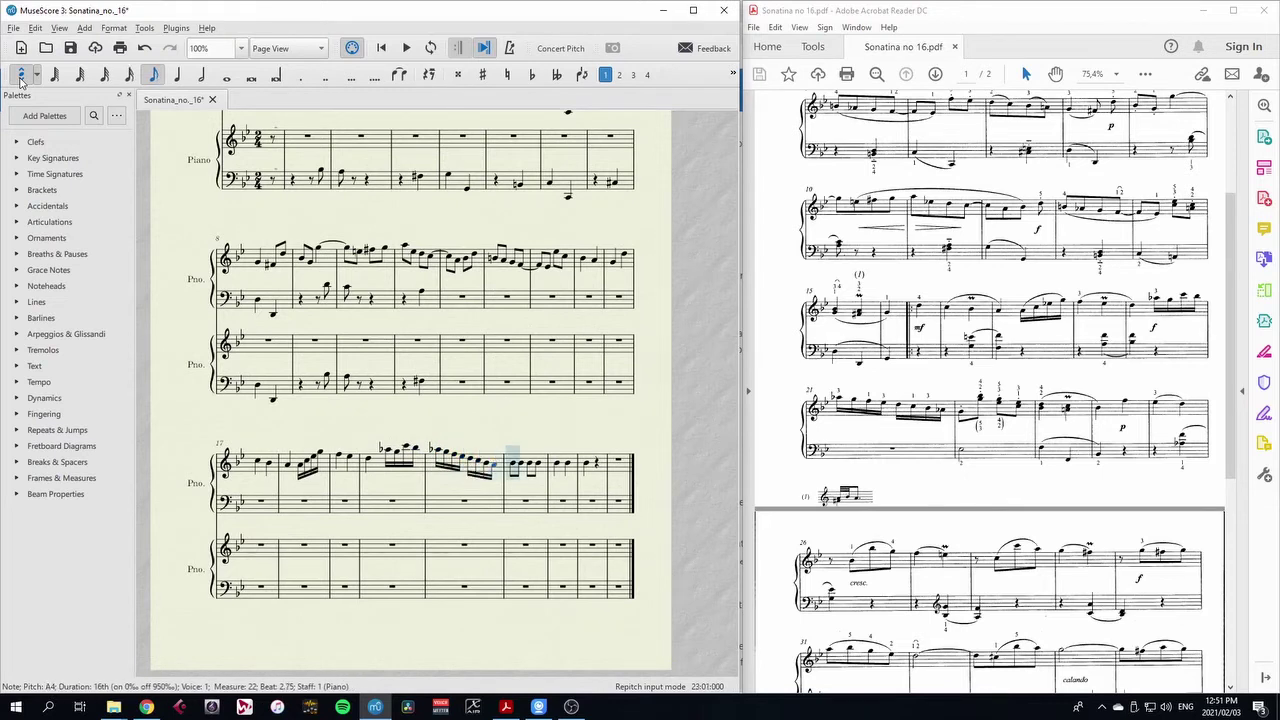
key(a)
- Re-pitch the eighth notes of measure 23 to G4, B♭5, G5 and E♭5
key(g)
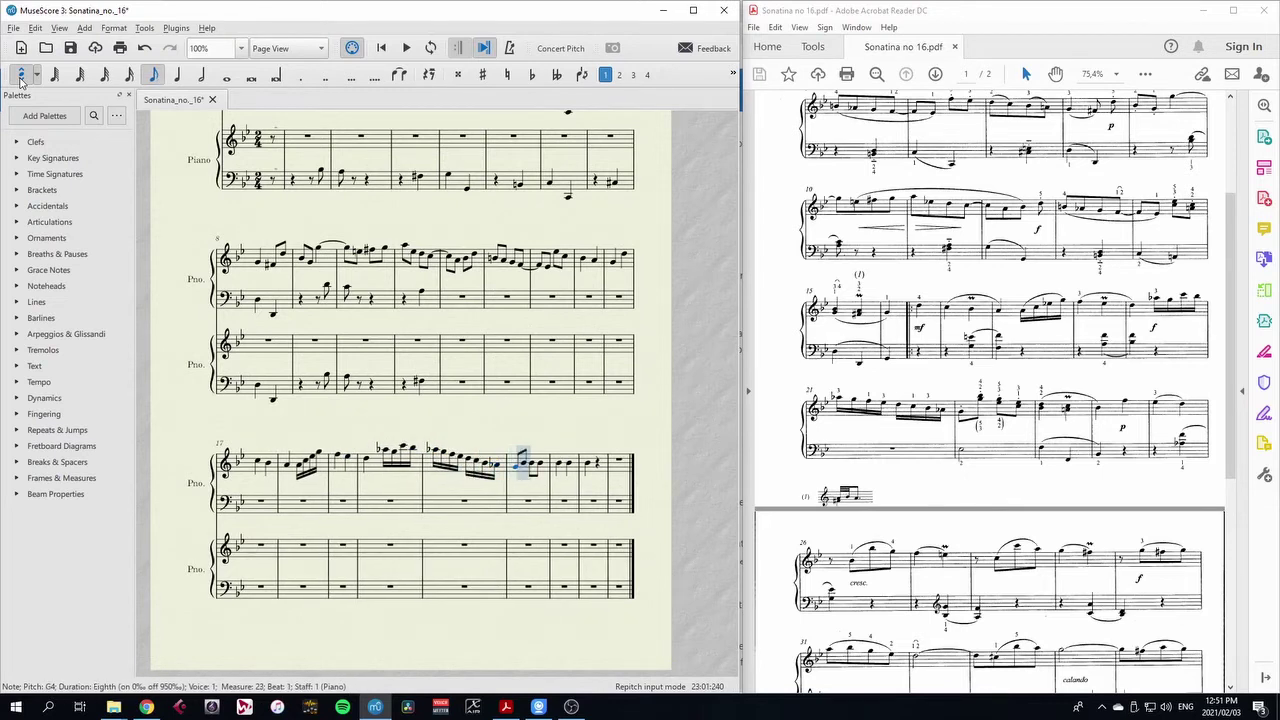
key(b)
key(ctrl+Up)
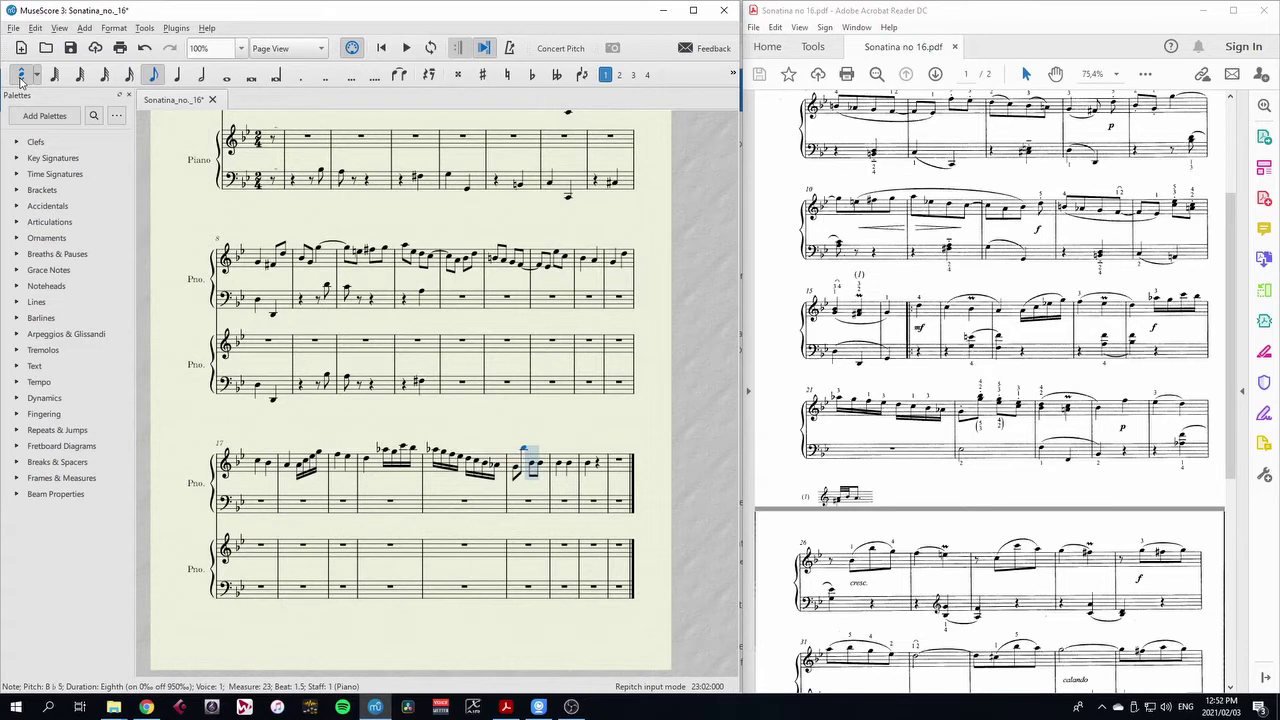
key(g)
key(e)
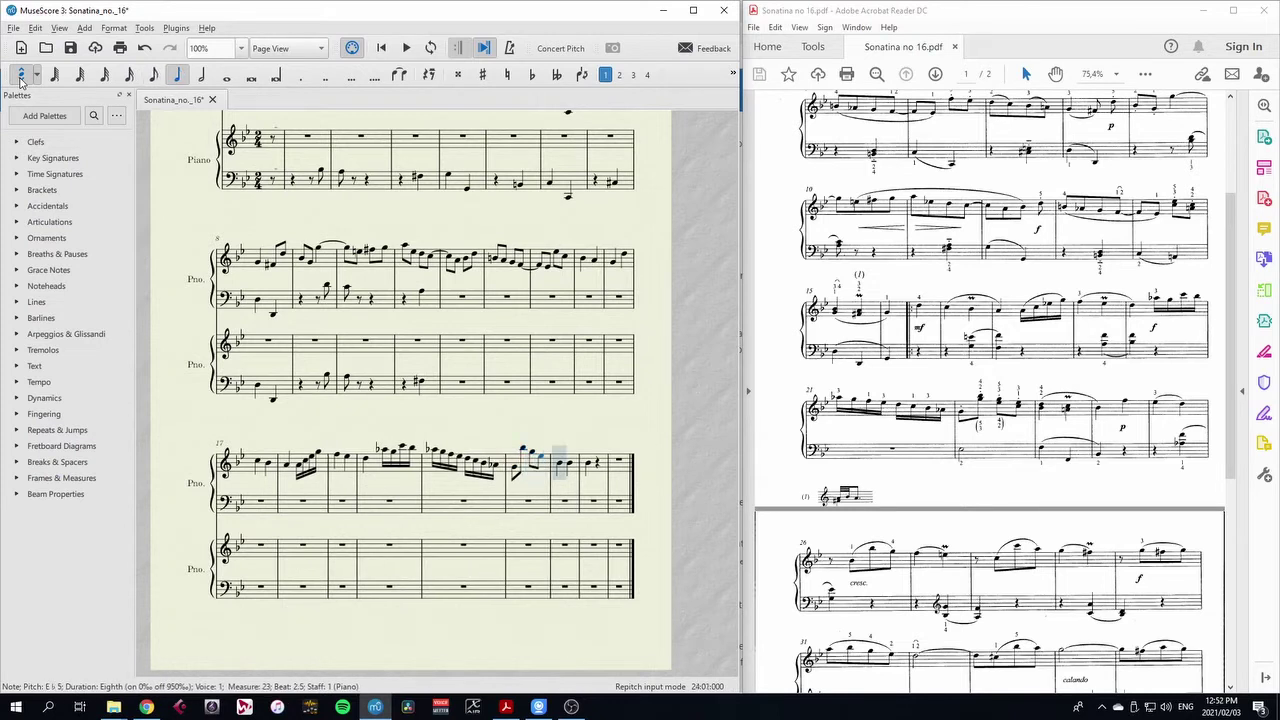
- Re-pitch measure 24 to D5 and C5 and the first note of measure 25 to B♭4
key(d)
key(c)
key(b)
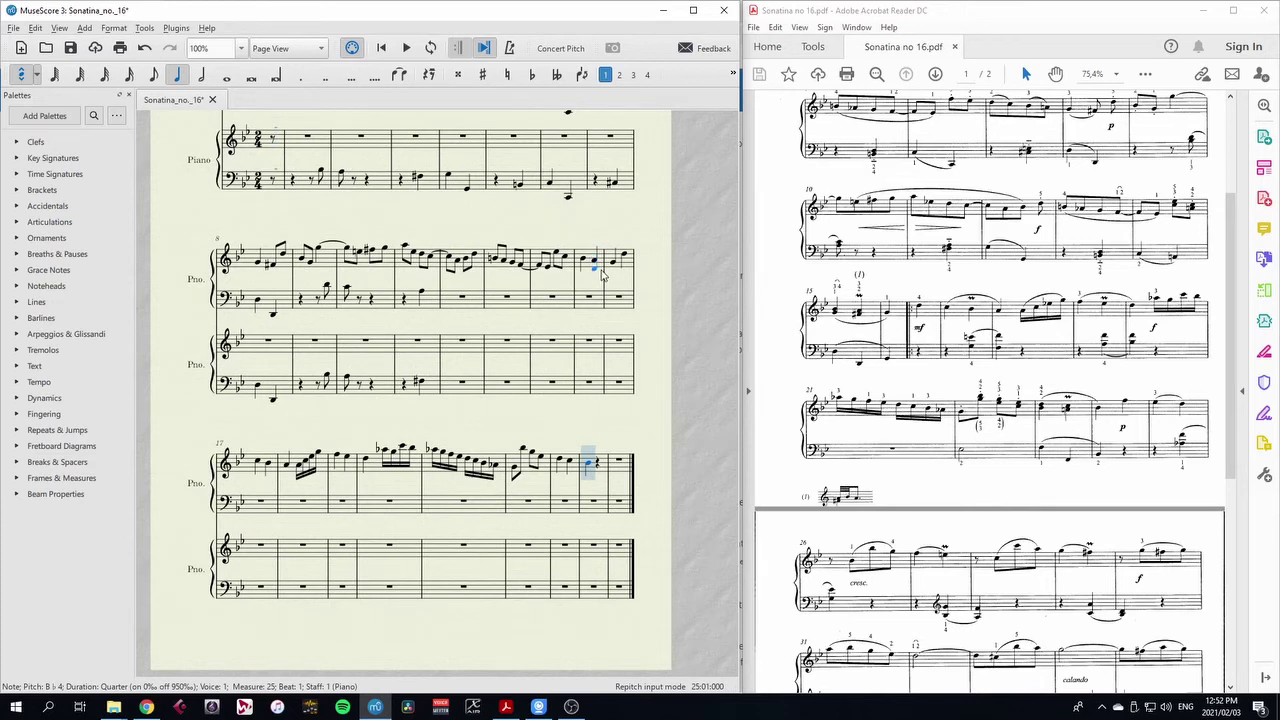
- Choose the Re-Pitch input method and select the B♭4 on beat 2 of measure 17
scroll(1050, 363, down, 1)
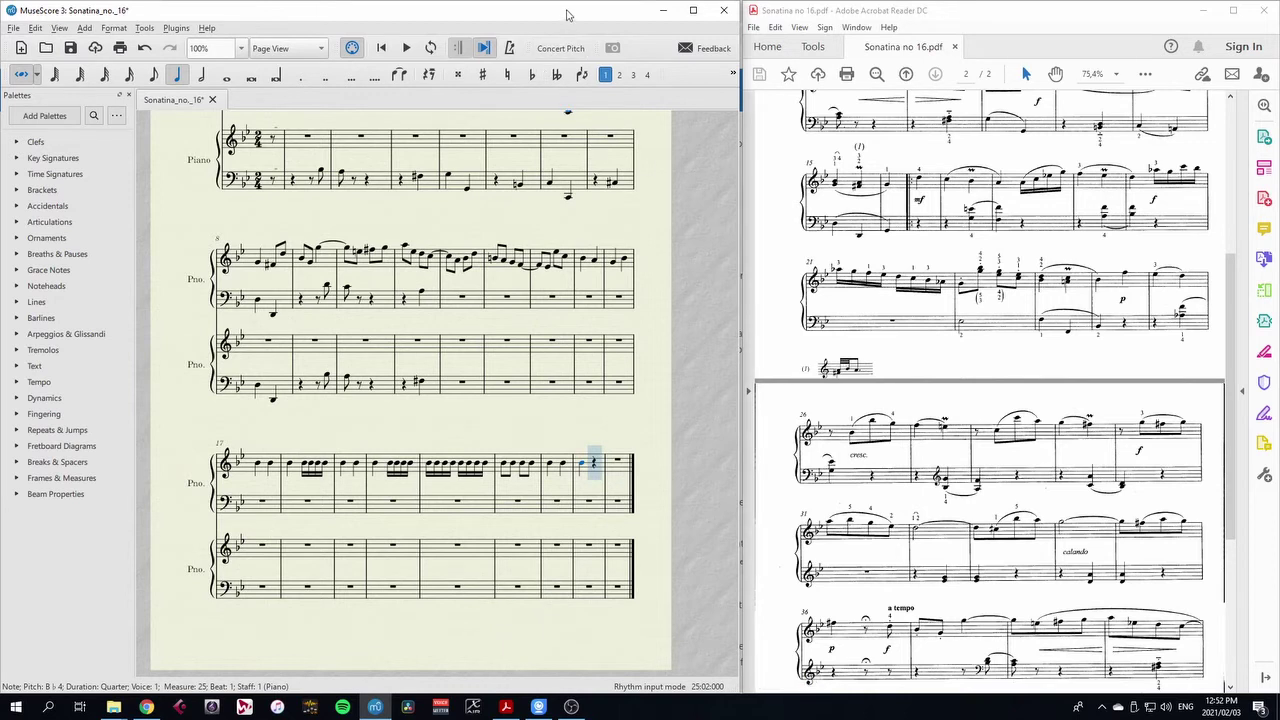
key(Escape)
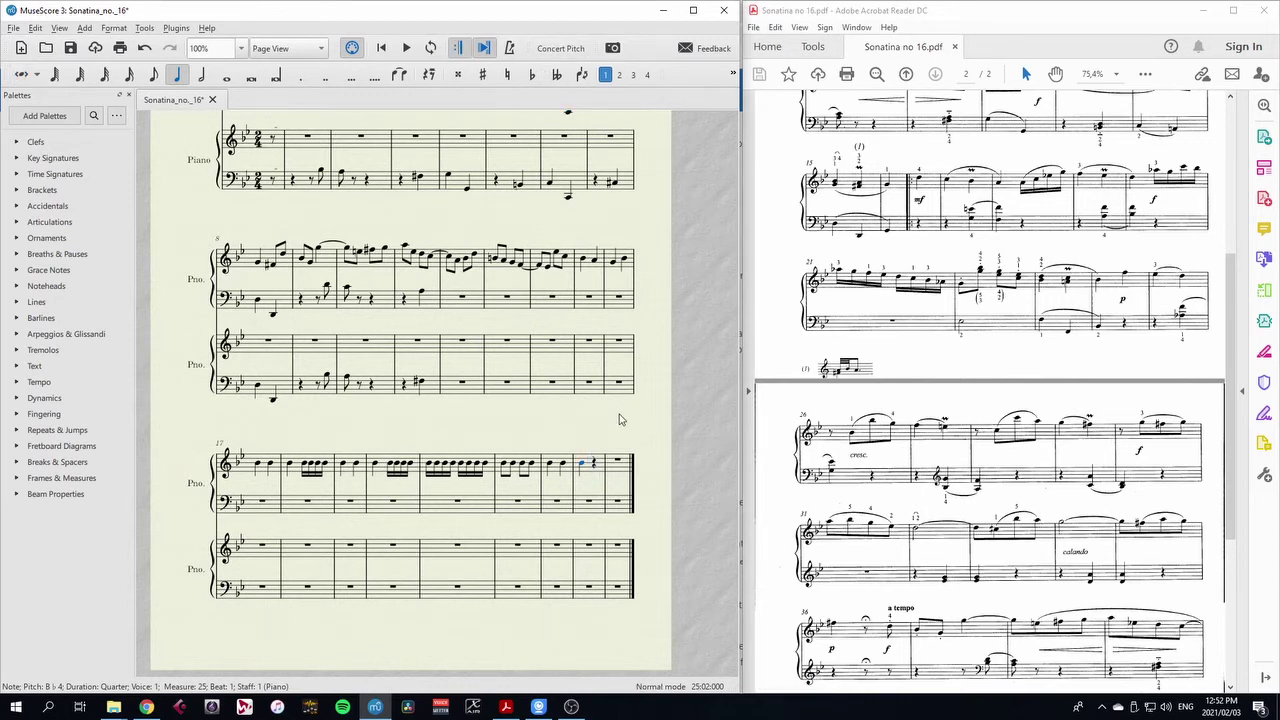
click(37, 74)
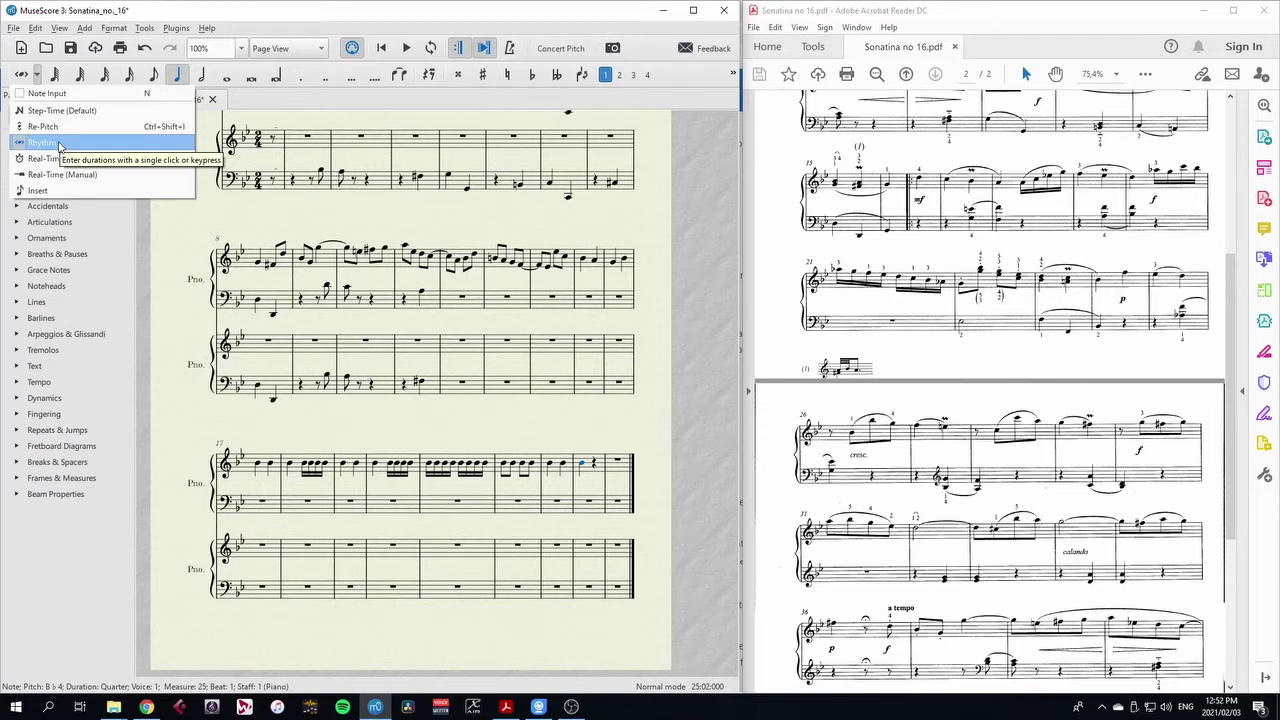
click(59, 128)
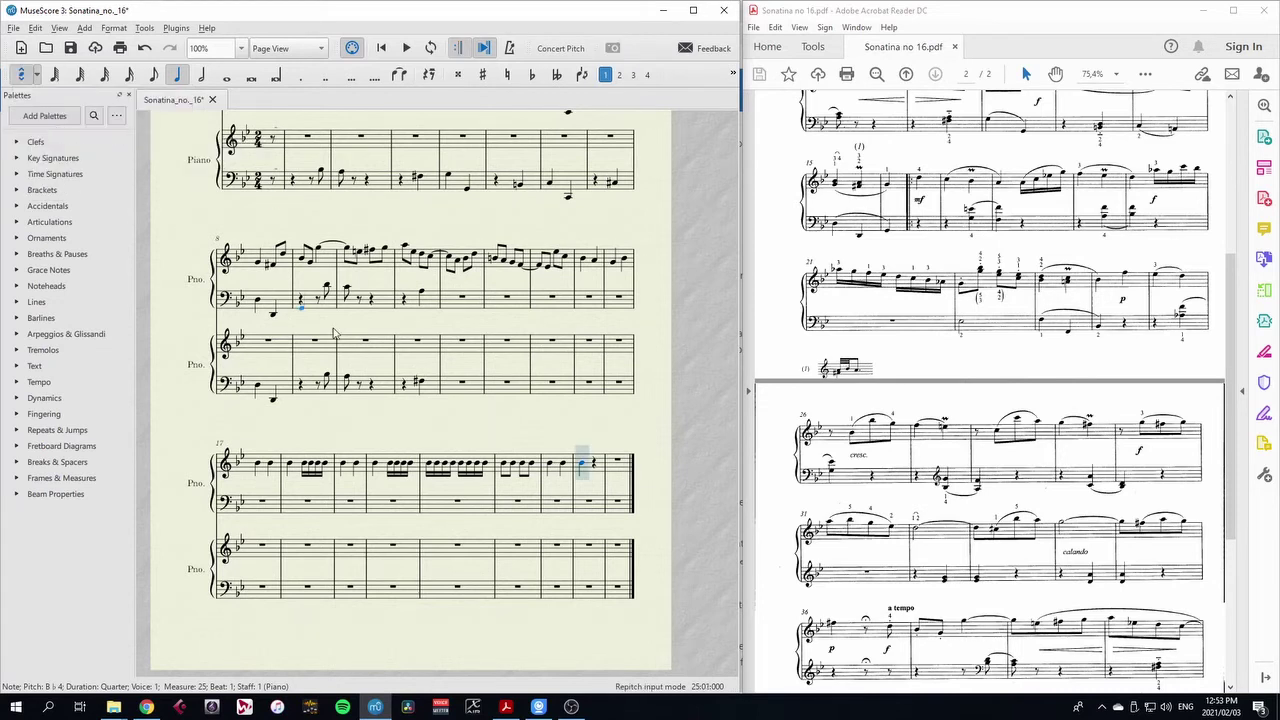
key(Escape)
click(623, 260)
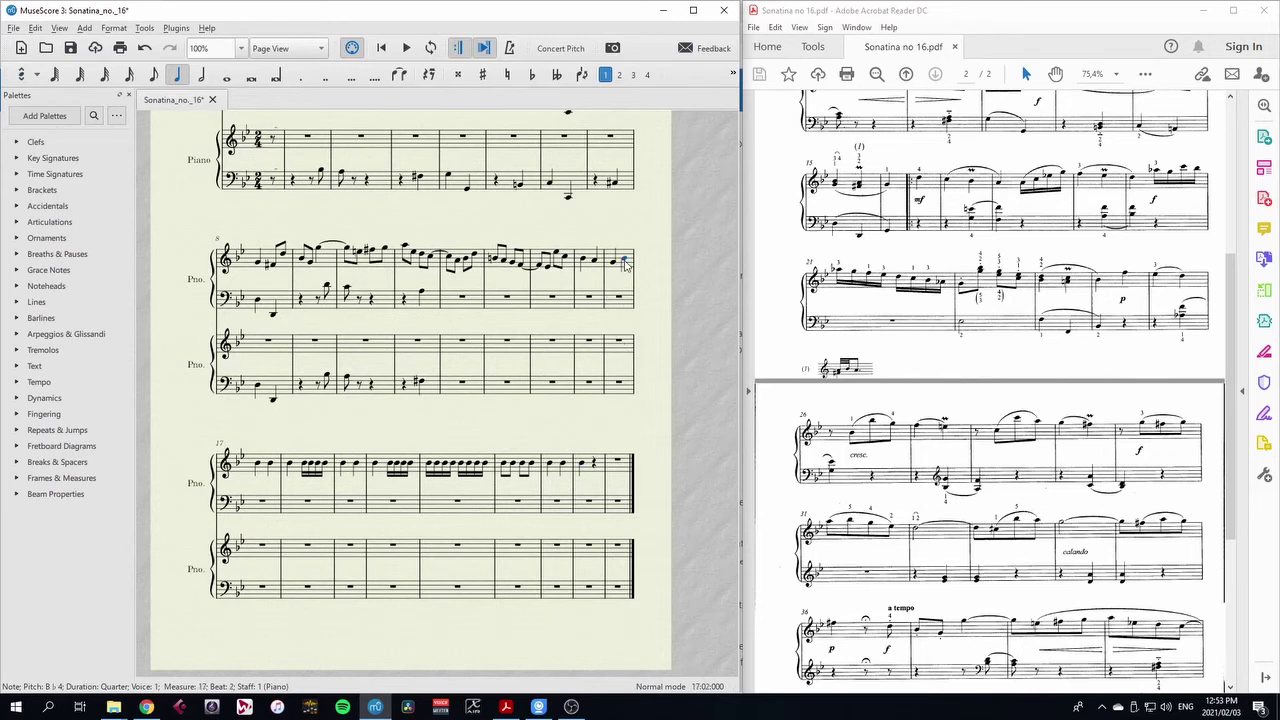
- Bring up the iVCam camera view of the MIDI keyboard over the lower half of the PDF
click(534, 710)
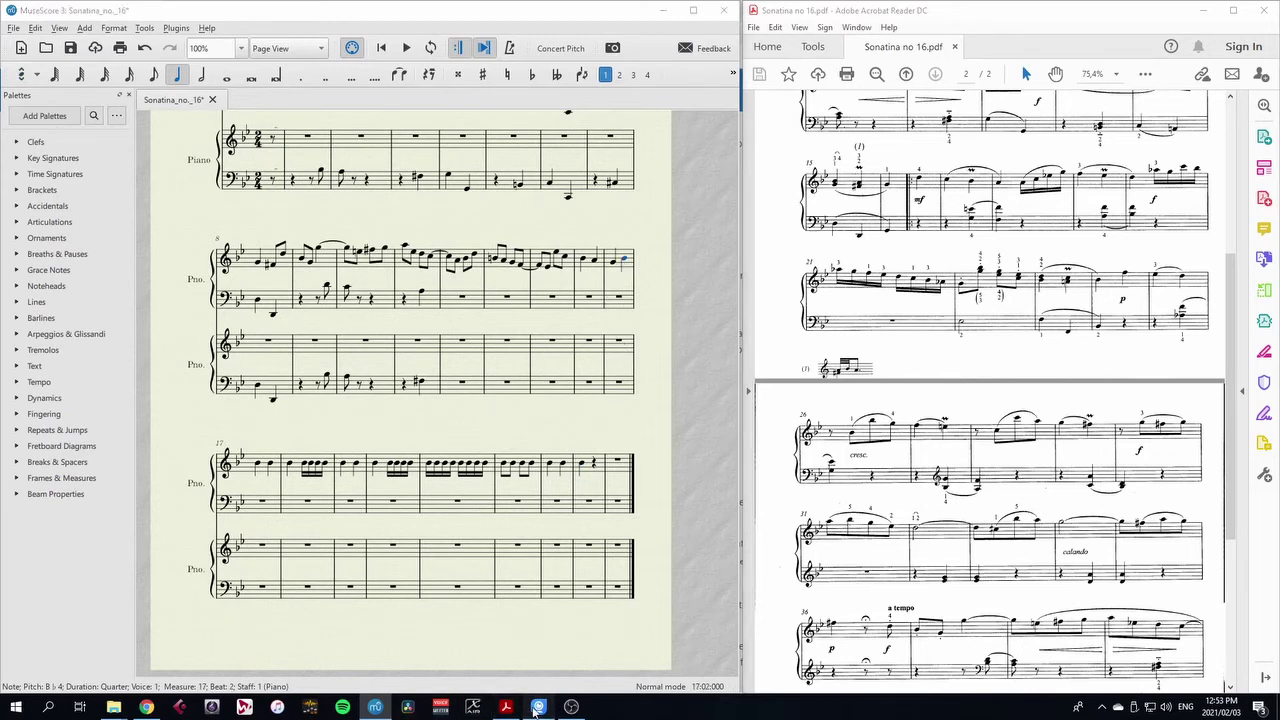
drag(763, 383, 937, 407)
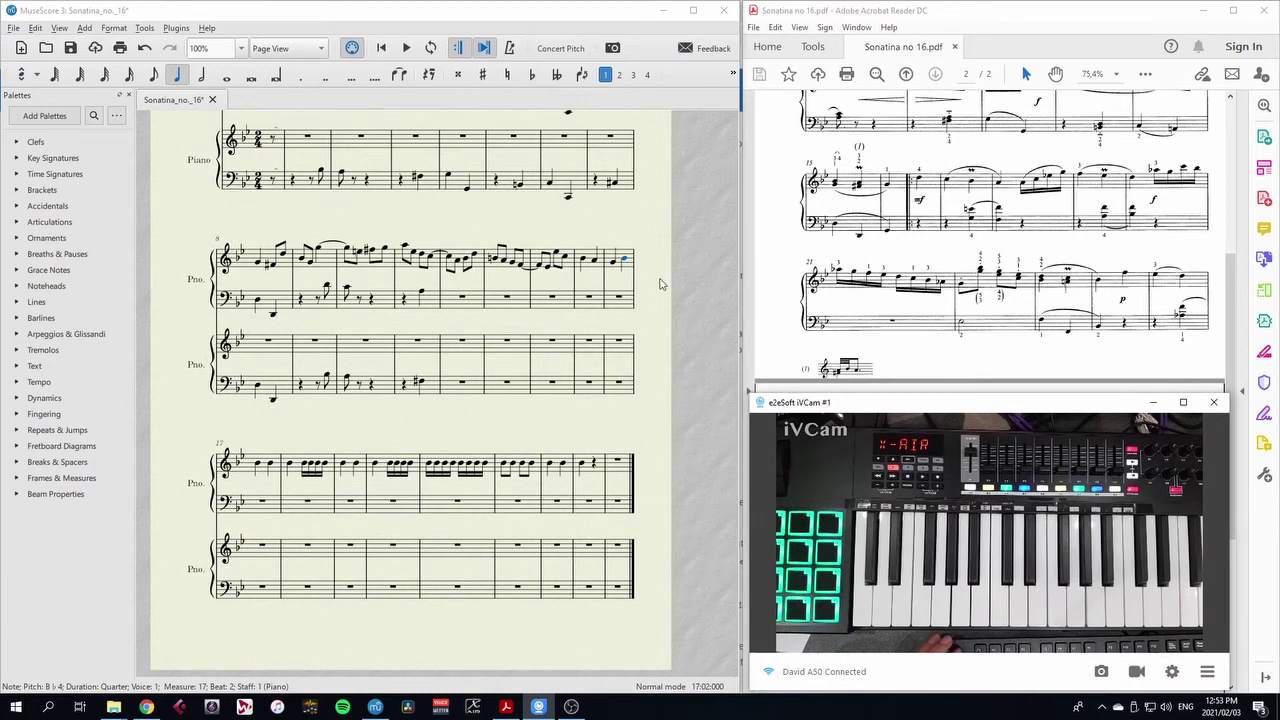
- Re-pitch the notes from beat 2 of measure 17 into measure 21 with the MIDI keyboard, undoing the mistaken final A♭5
click(623, 258)
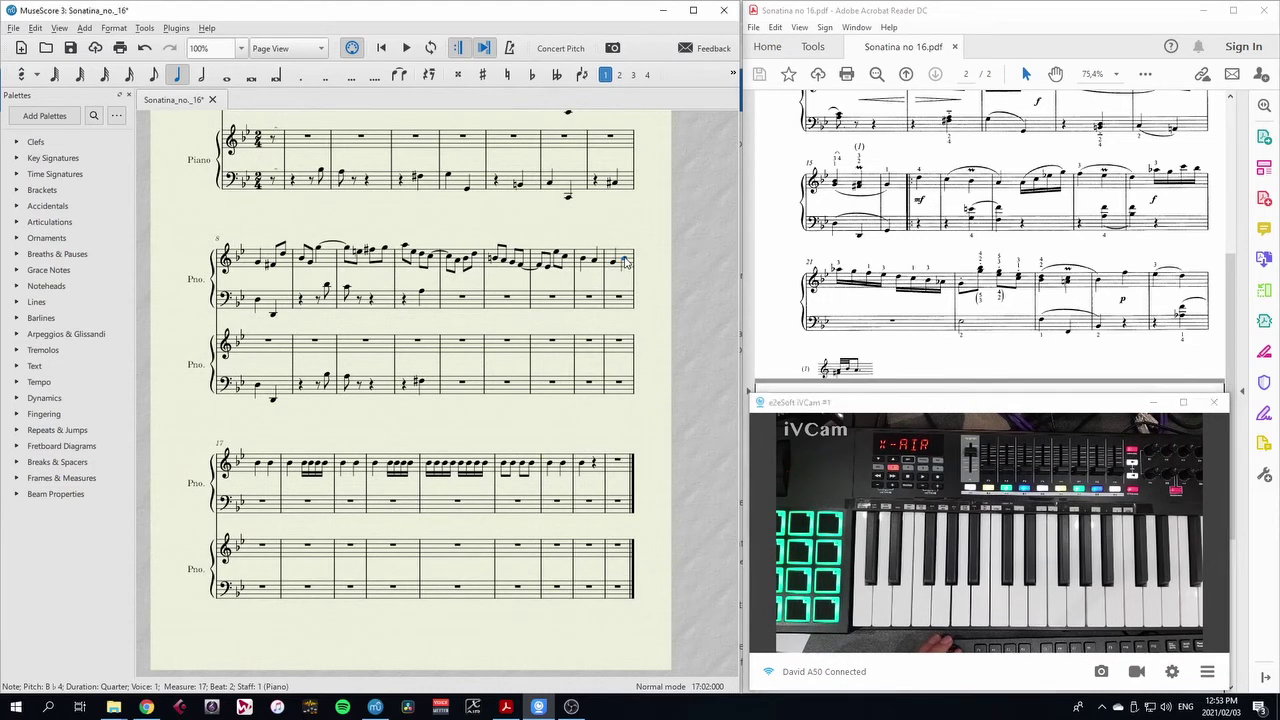
click(22, 78)
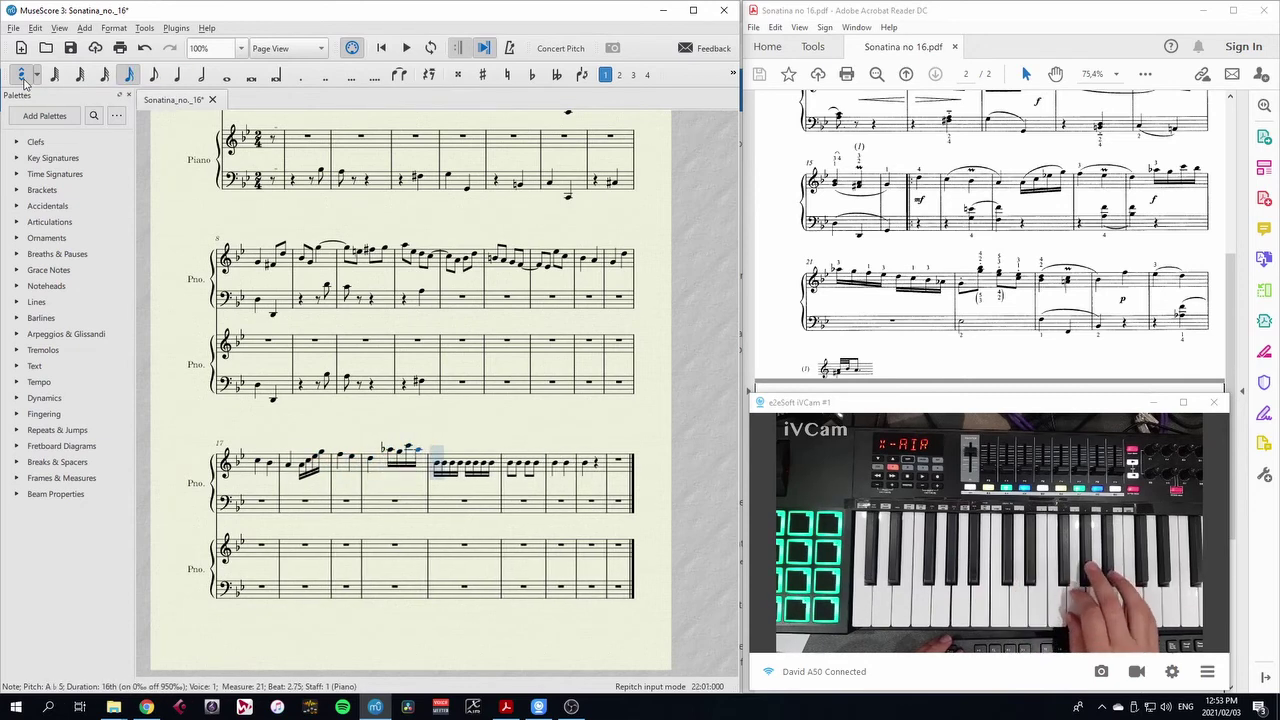
key(ctrl+z)
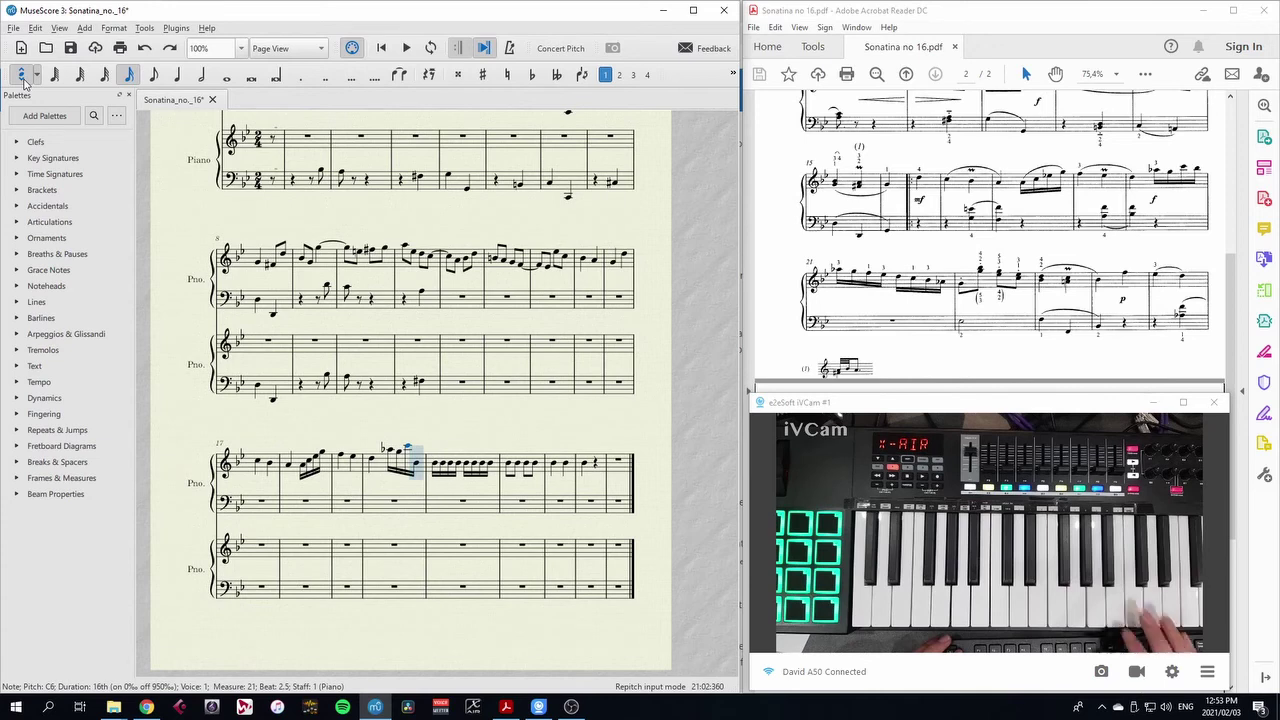